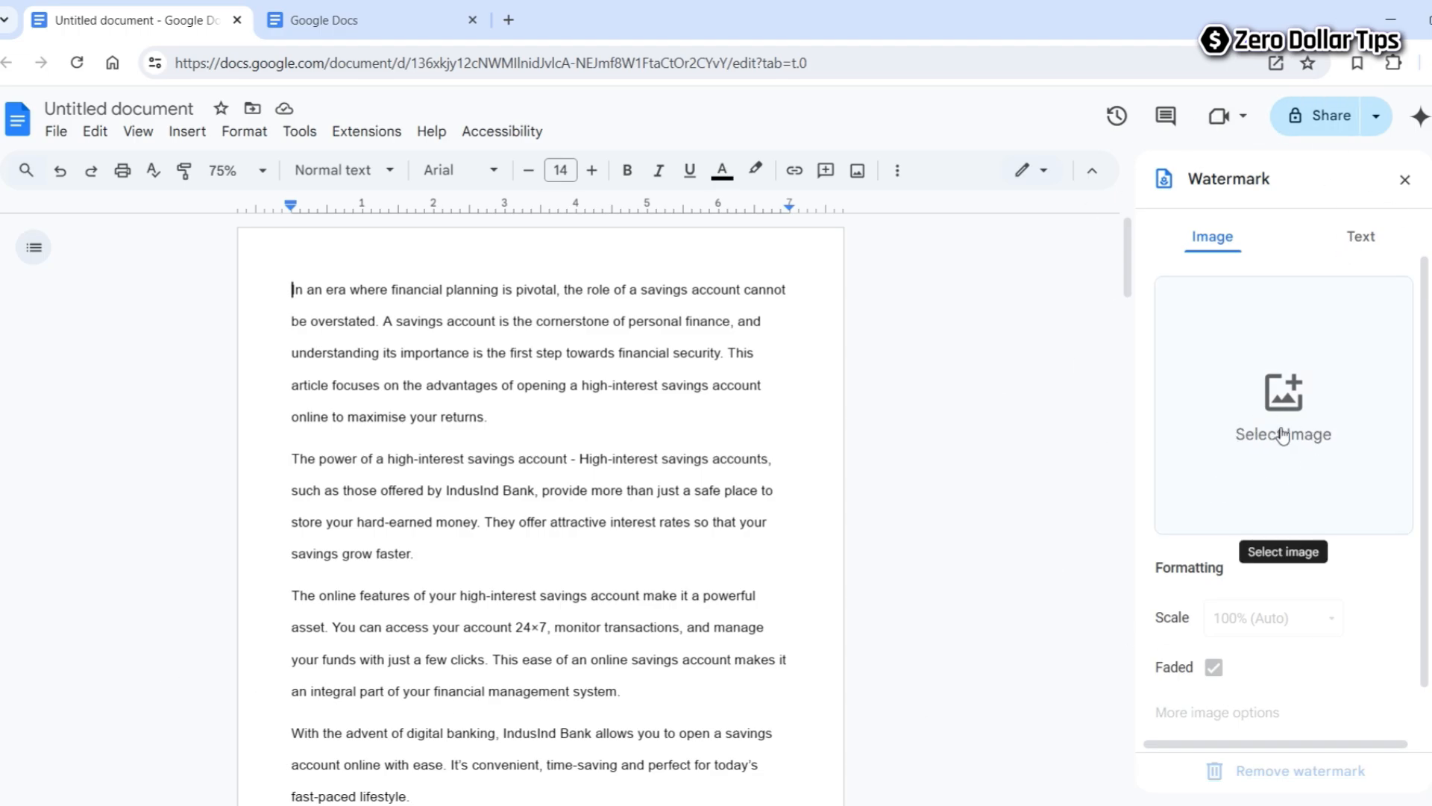
Insert the image file cropped-zero-dollar-tips-logo-8 (1).png from the Desktop as the document's watermark
click(1282, 435)
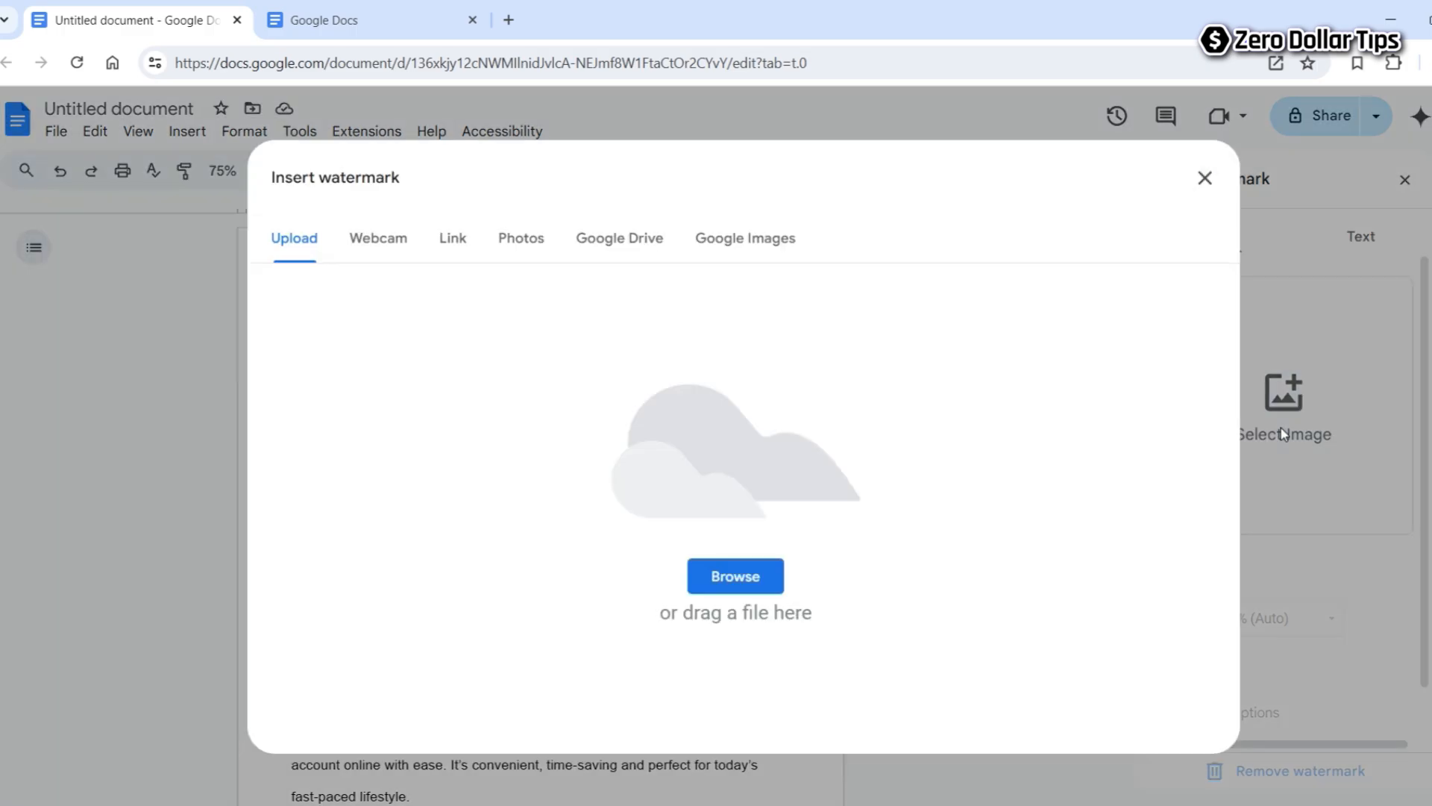
click(735, 580)
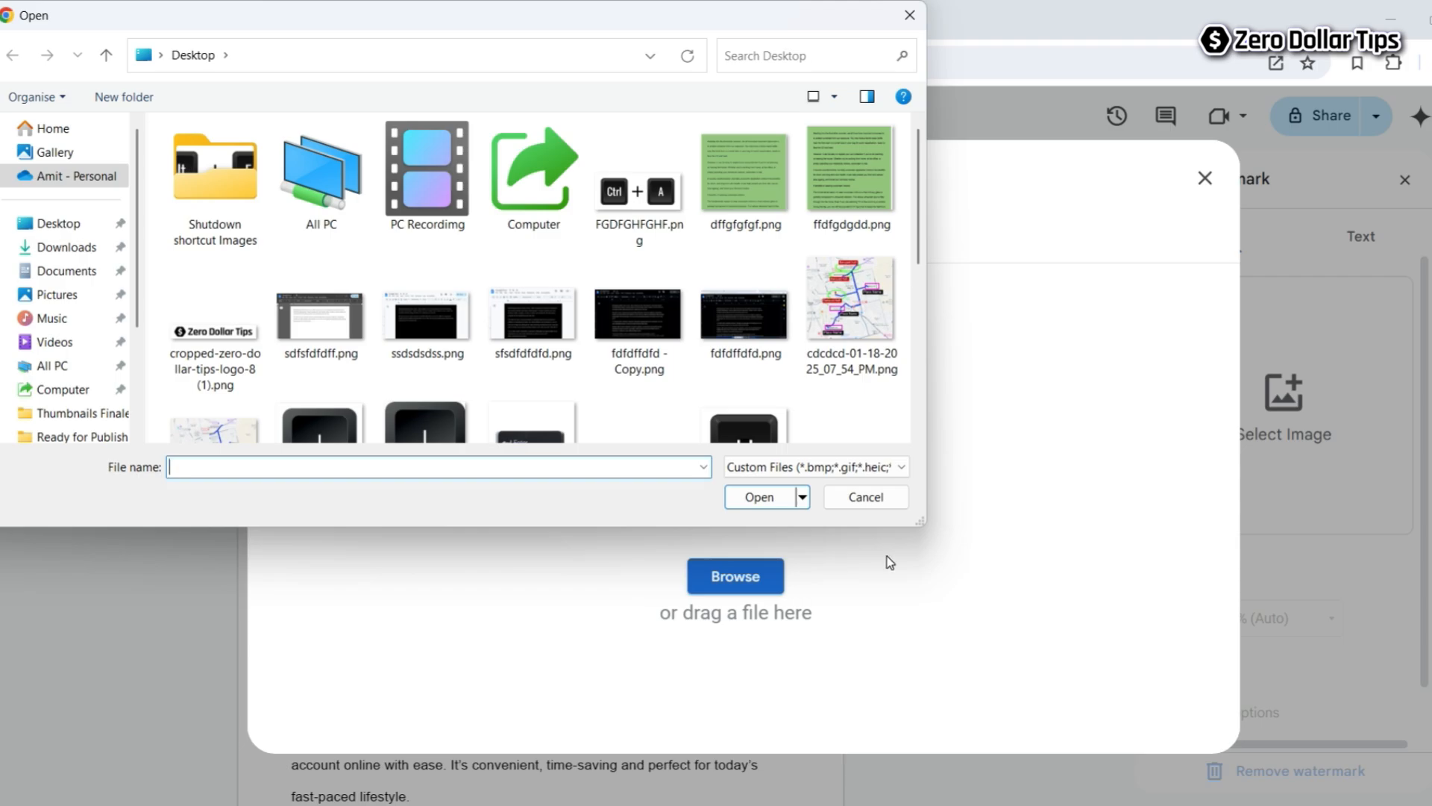
click(213, 338)
click(759, 497)
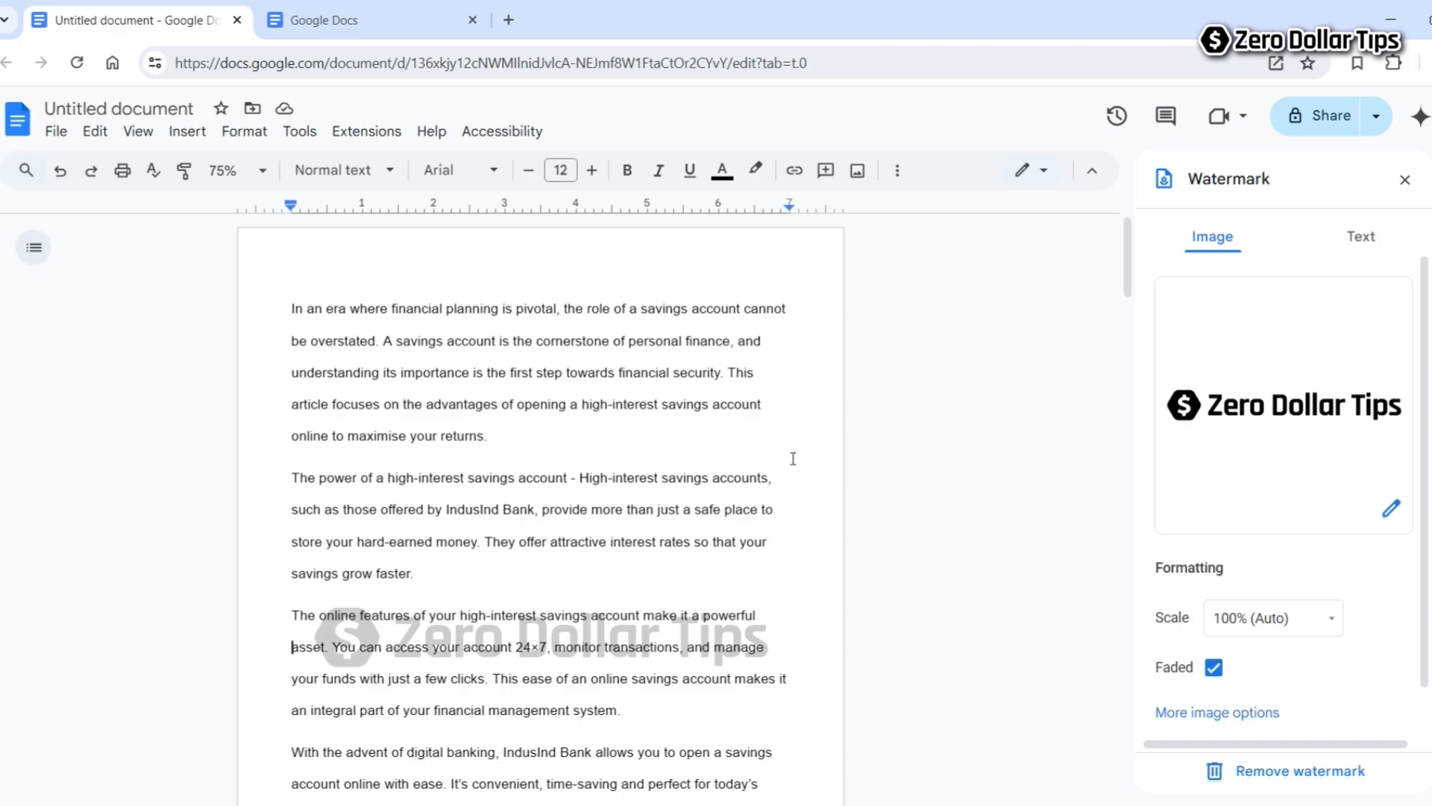
mouse_move(1120, 277)
mouse_down()
mouse_move(1125, 627)
mouse_move(1112, 298)
mouse_up()
click(1040, 551)
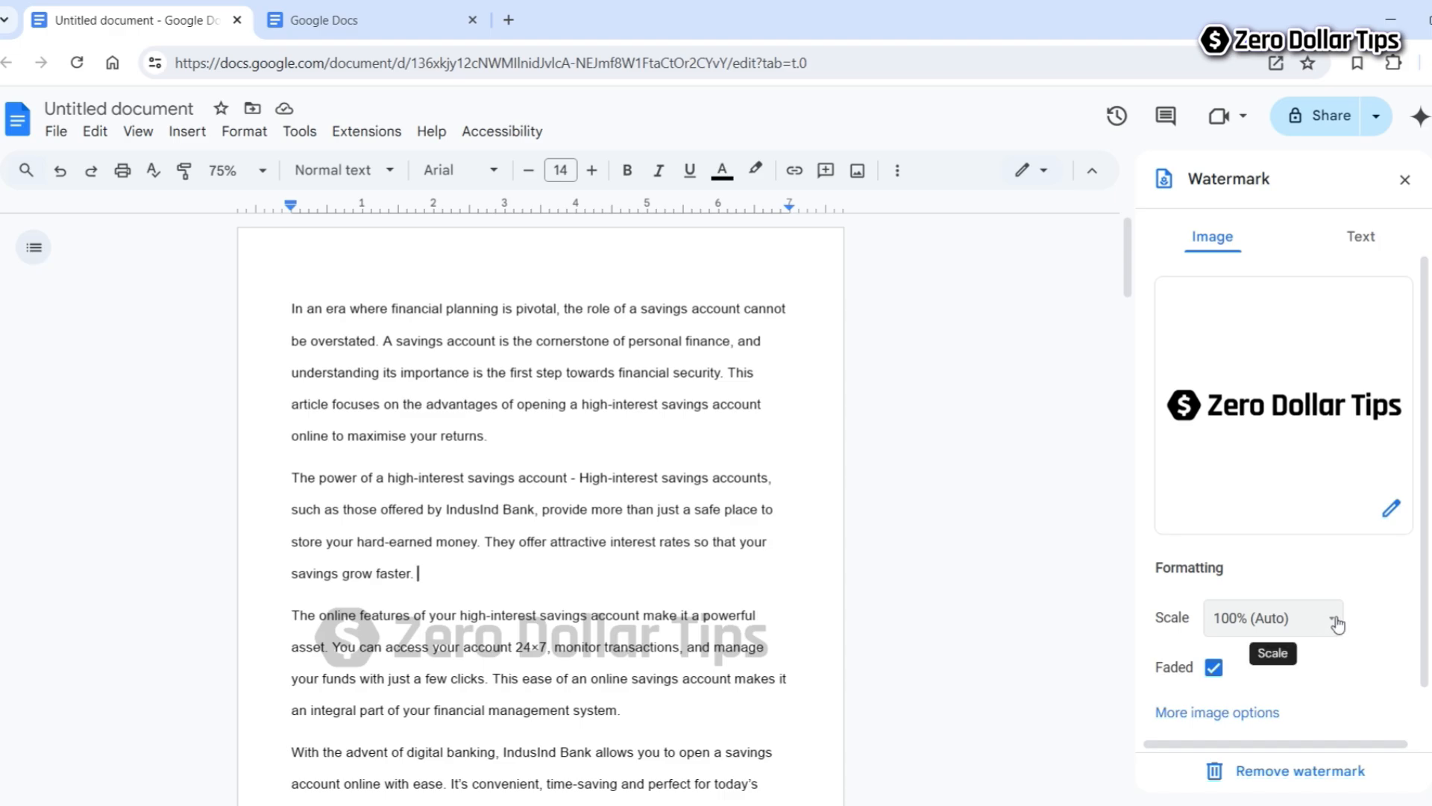
Set the watermark's scale to 70% after trying 200% and 50%, and toggle its Faded effect off and back on
click(1332, 622)
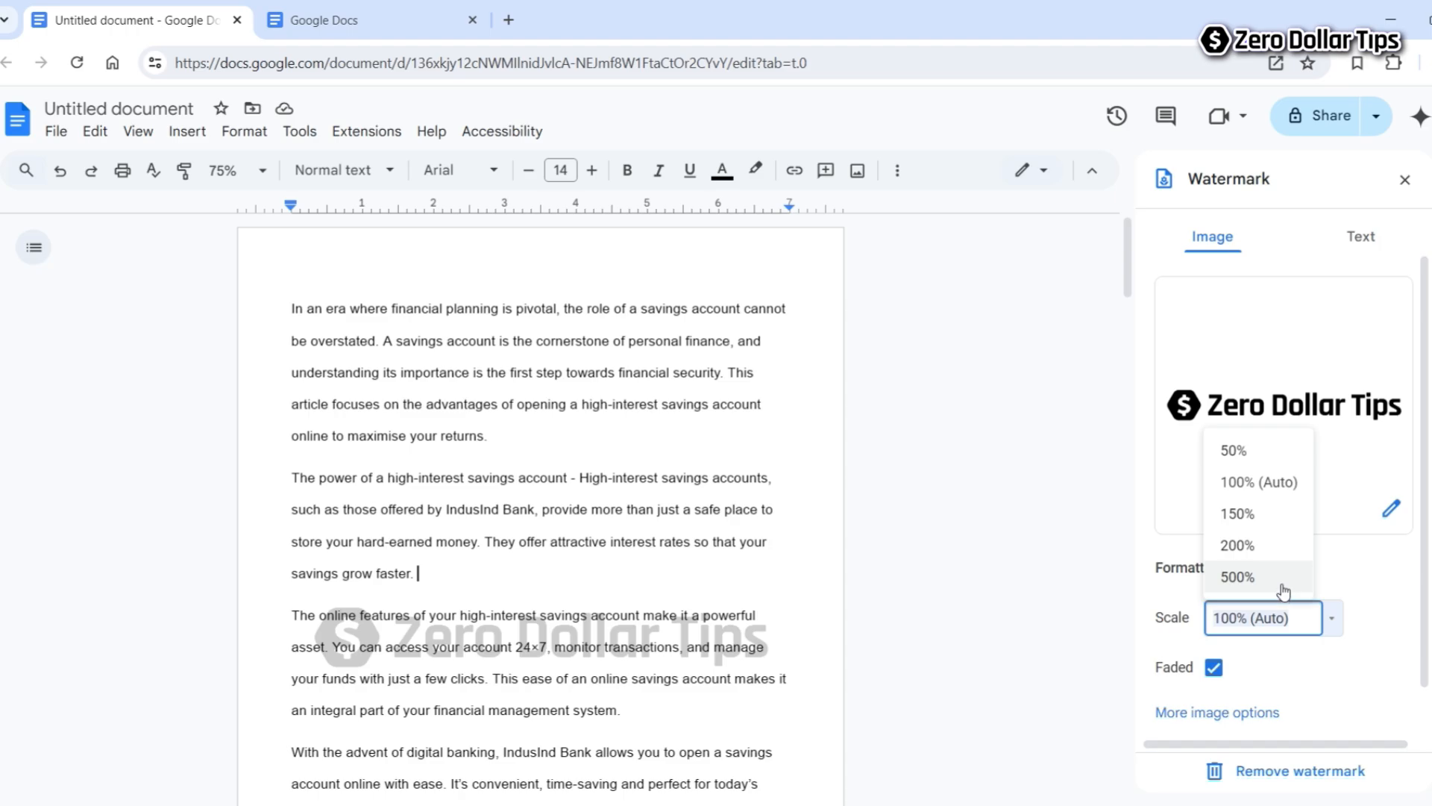
click(1255, 545)
click(1331, 618)
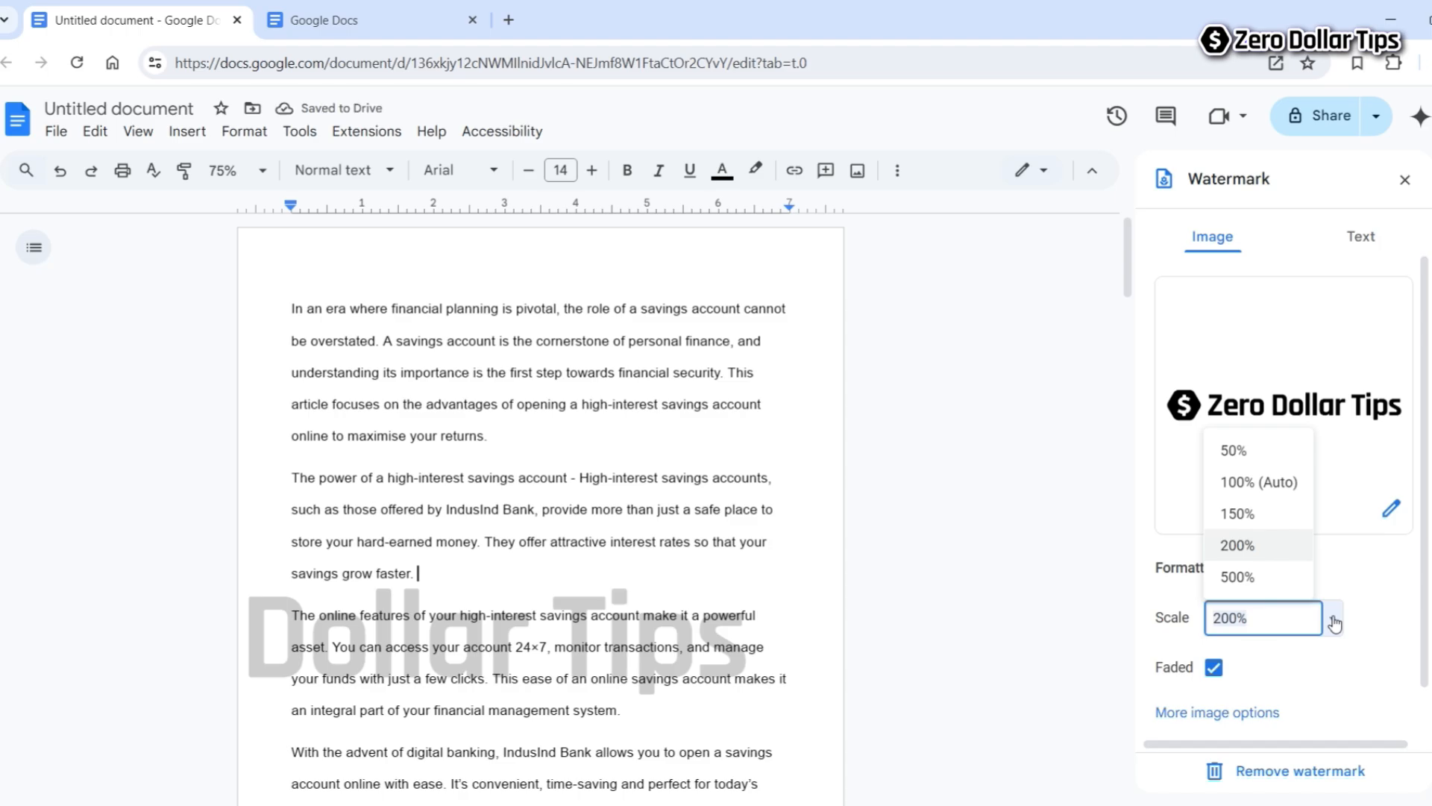
click(1233, 451)
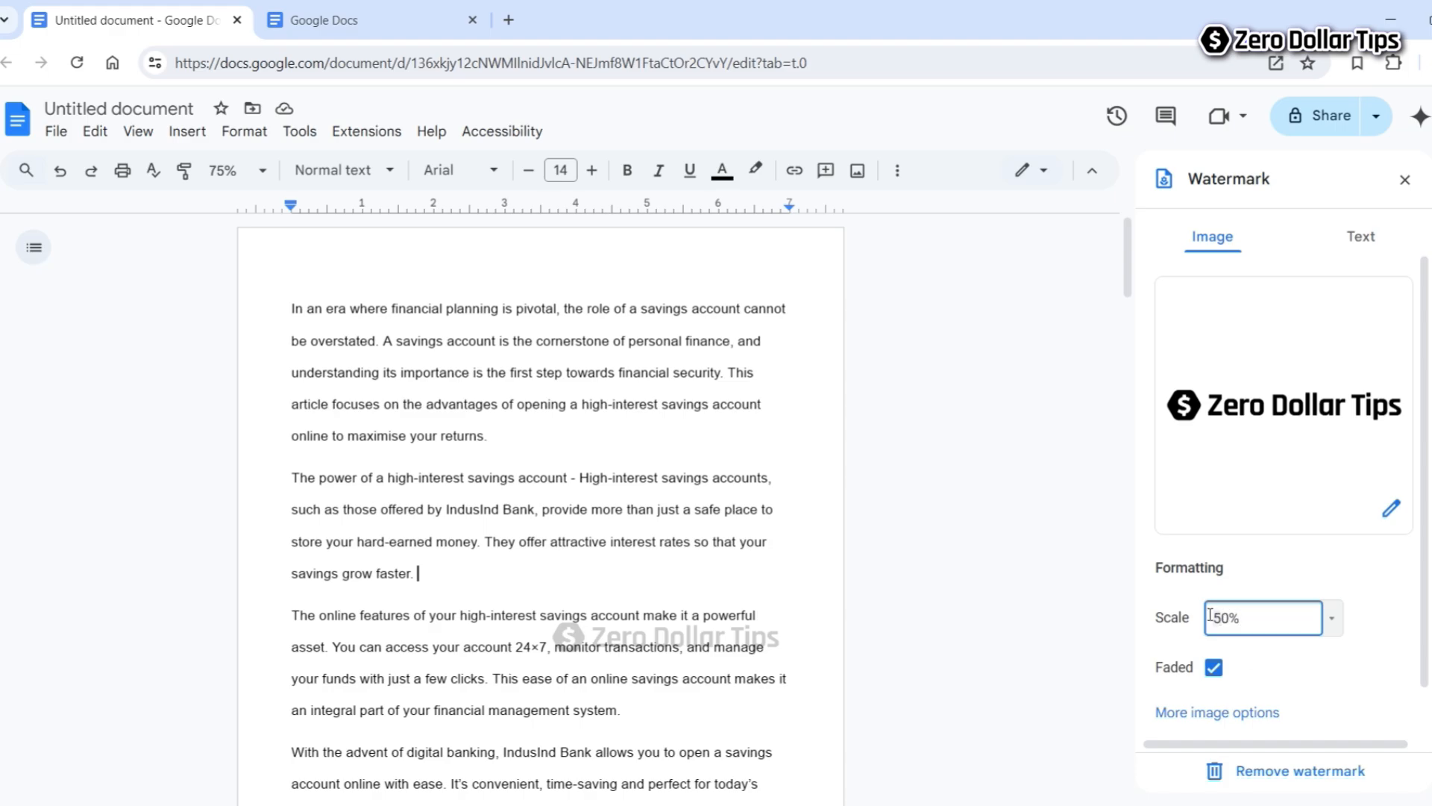
key(Return)
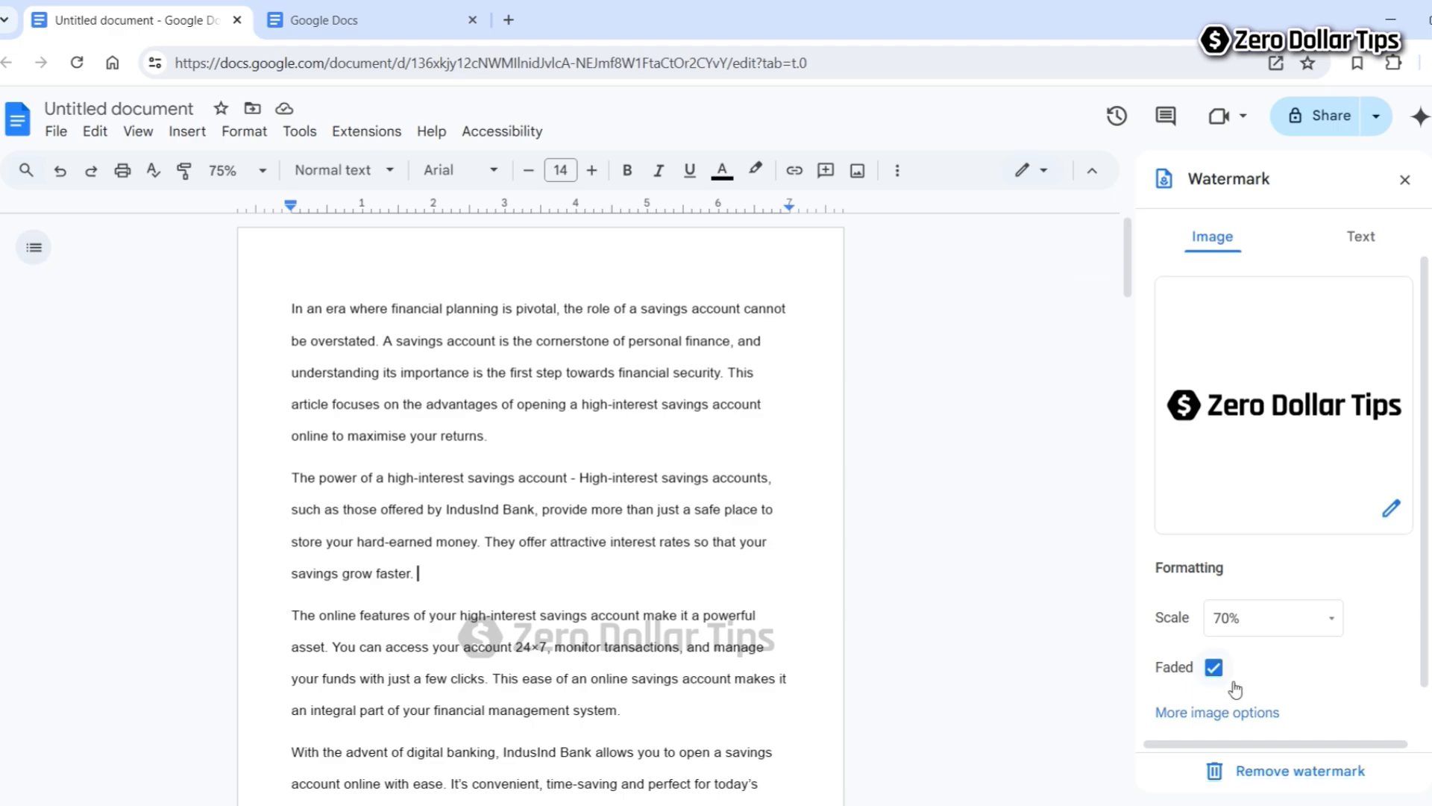
click(1214, 668)
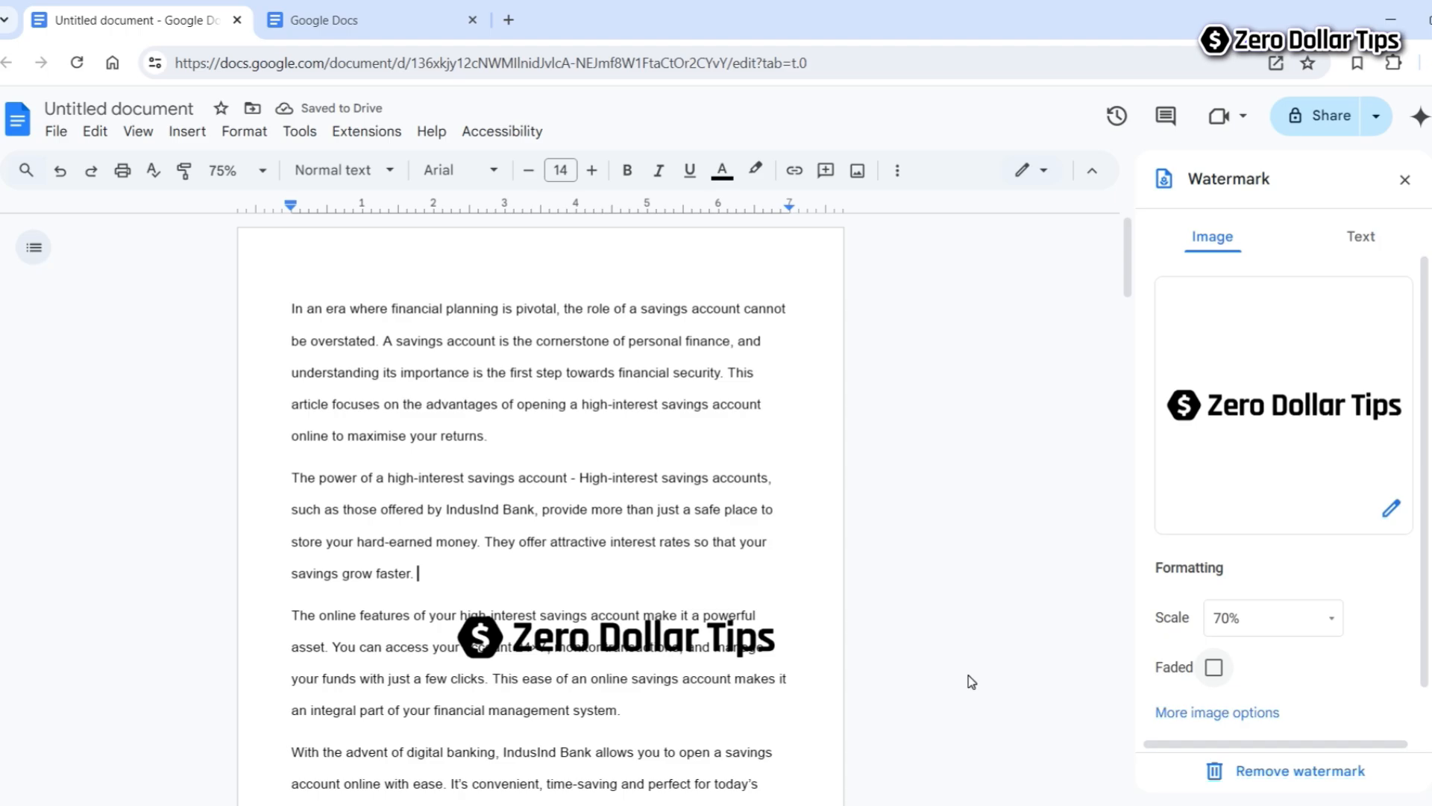
click(1214, 668)
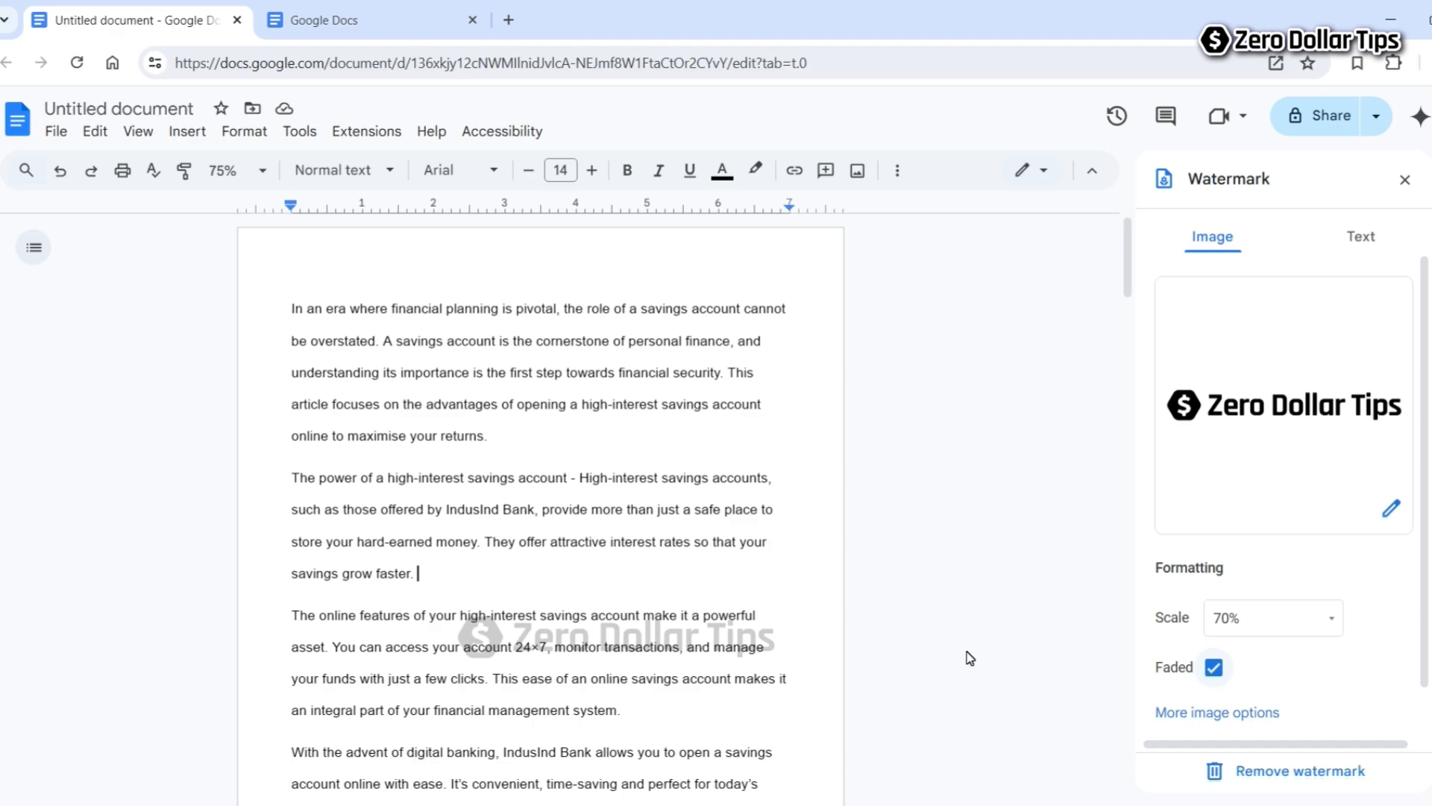
Adjust the watermark image to 75% brightness and 41% contrast, keeping opacity at 100%
click(1234, 714)
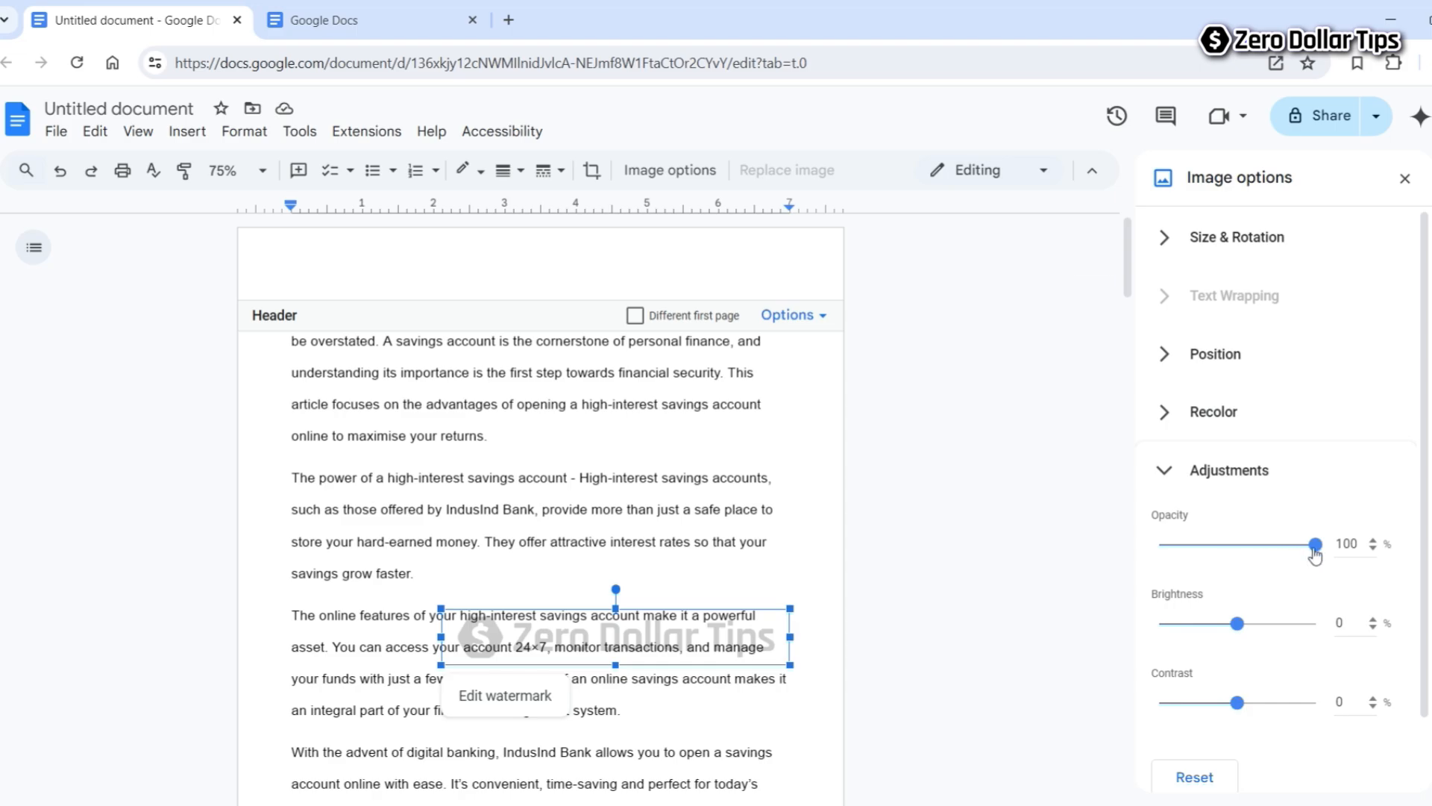
mouse_move(1315, 545)
mouse_down()
mouse_move(1248, 547)
mouse_move(1217, 566)
mouse_move(1317, 550)
mouse_up()
drag(1240, 626, 1289, 632)
drag(1237, 703, 1286, 705)
mouse_move(1289, 625)
mouse_down()
mouse_move(1209, 630)
mouse_move(1297, 628)
mouse_up()
drag(1285, 702, 1270, 705)
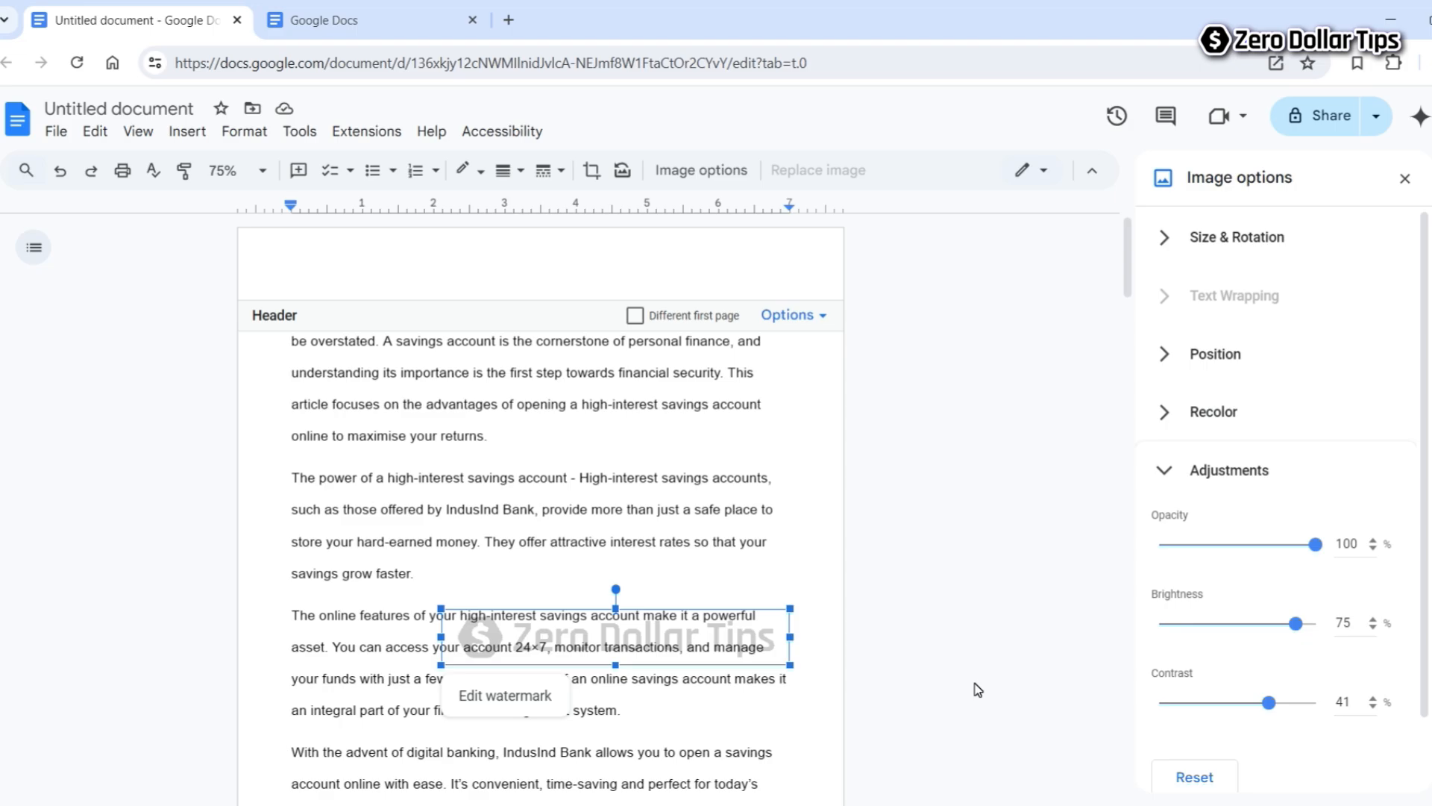
Try the left-aligned quick layout for the watermark, and centre it on the page instead
click(1179, 364)
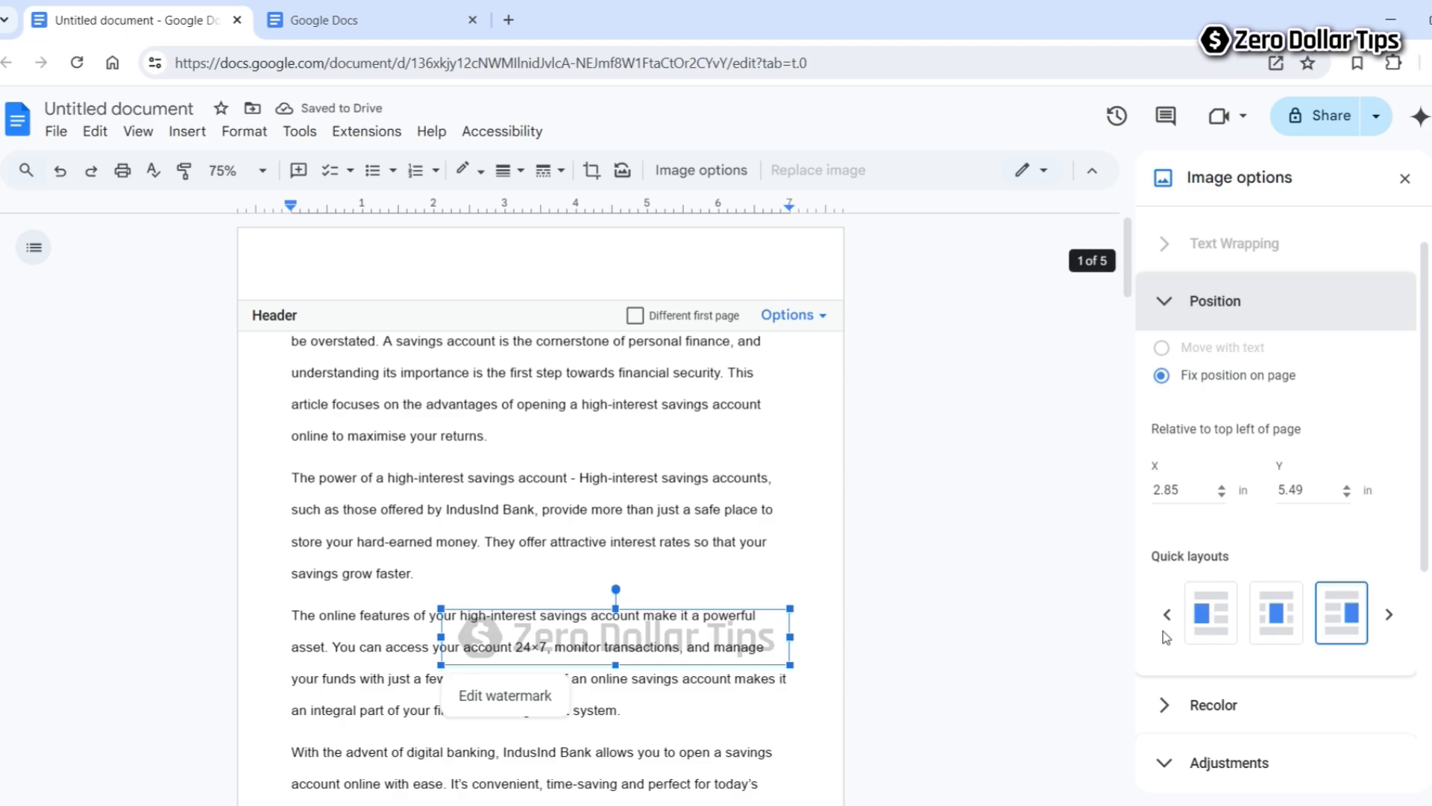
click(1212, 619)
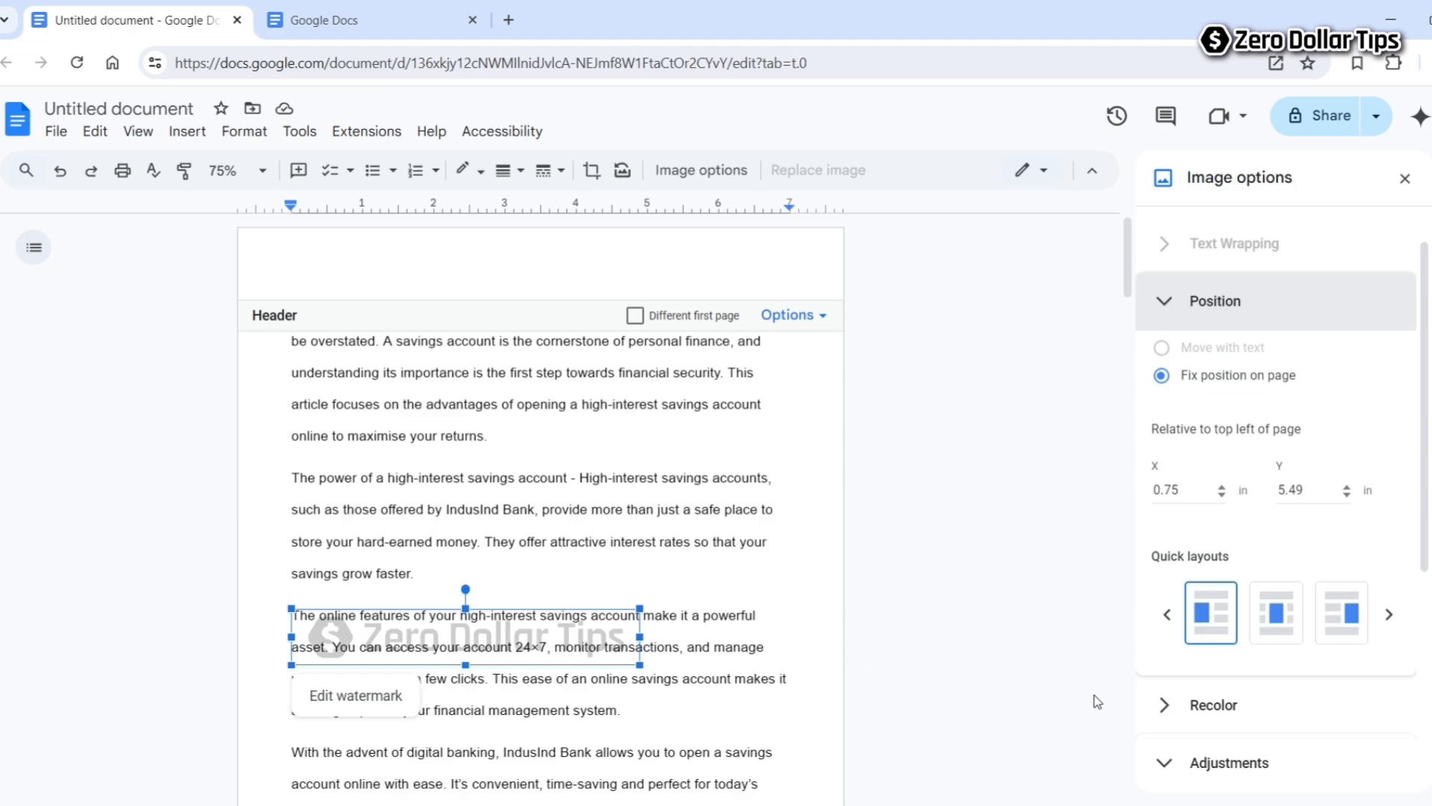
click(1277, 613)
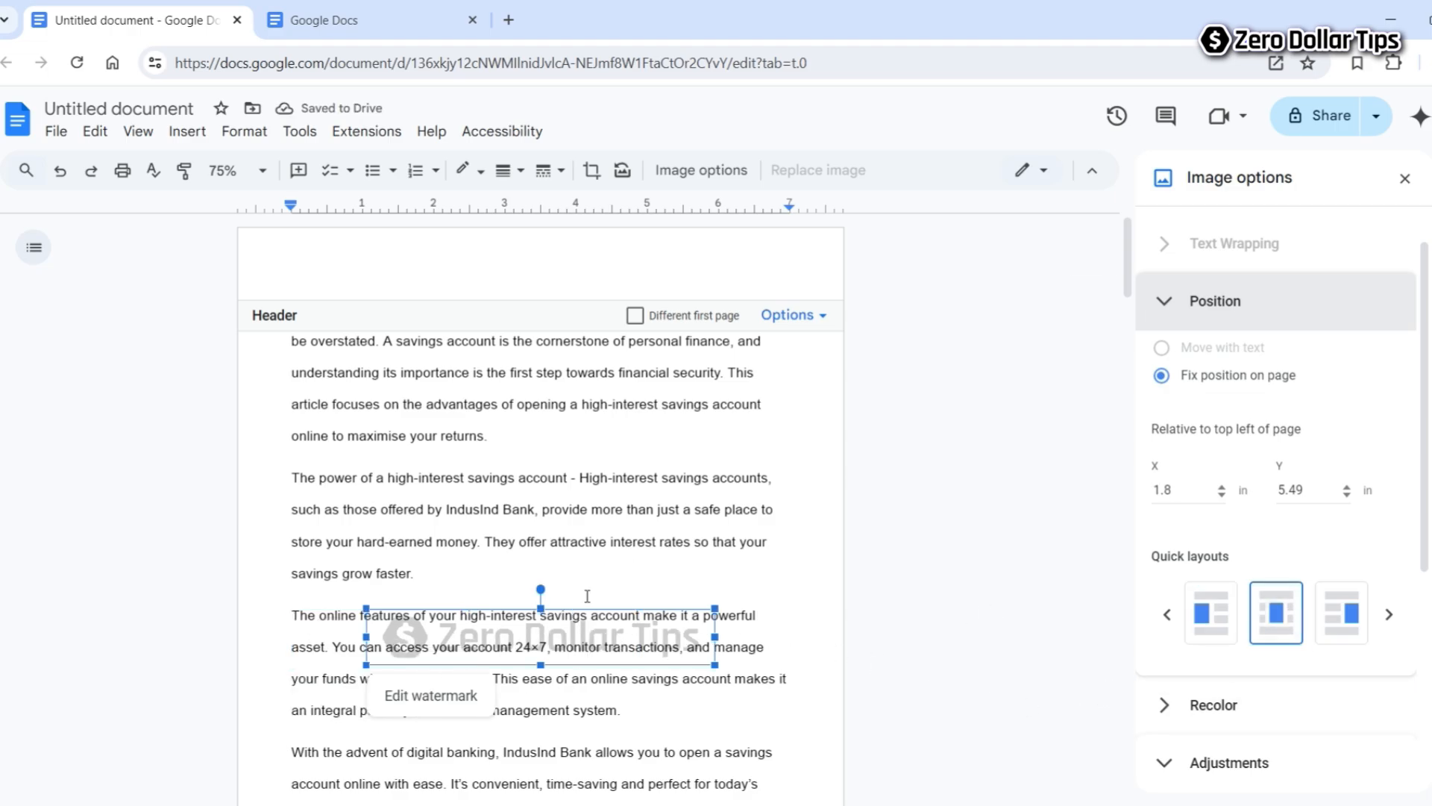
click(1168, 616)
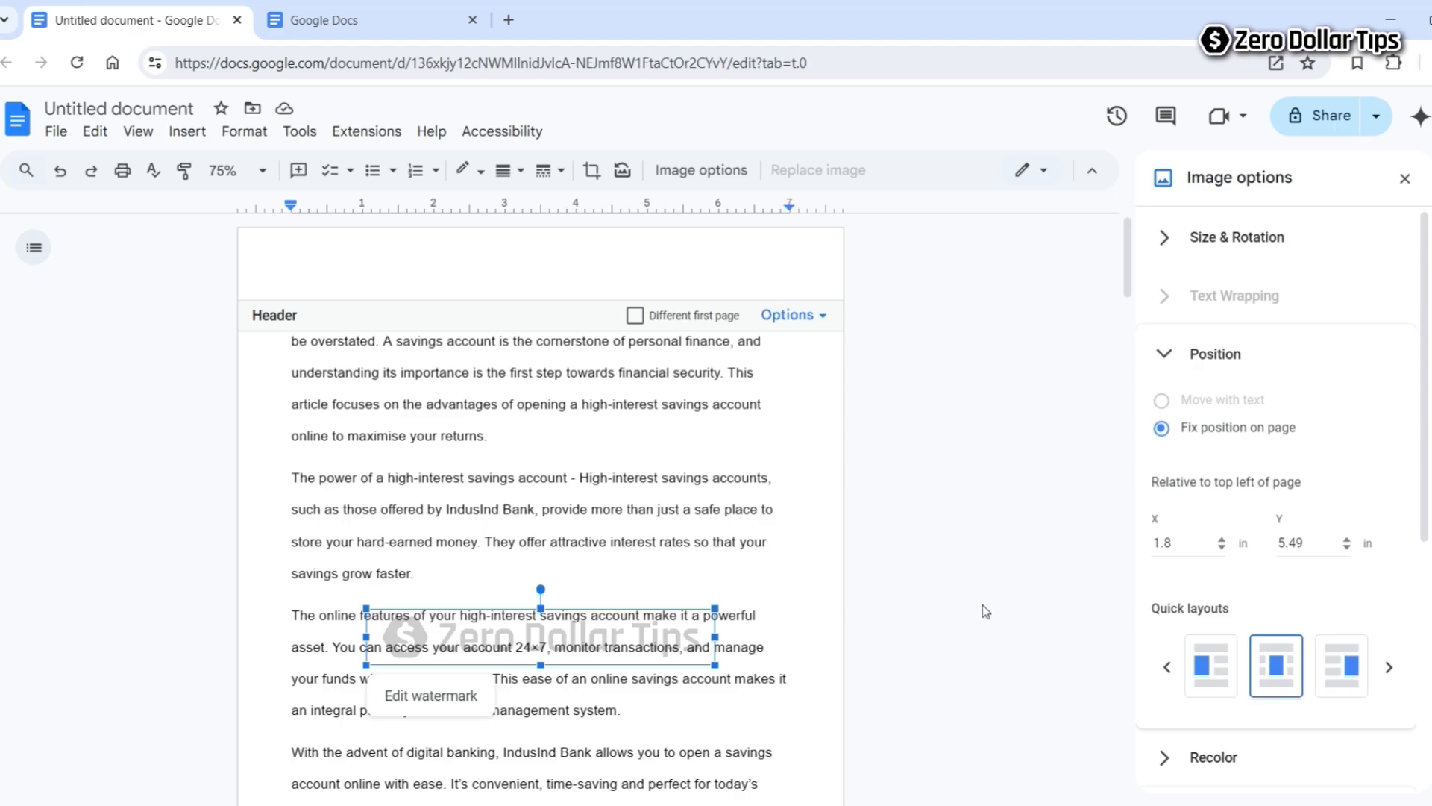
Rotate the watermark to 19° and enlarge it to about 7.21 in wide and 1.67 in high
click(1213, 249)
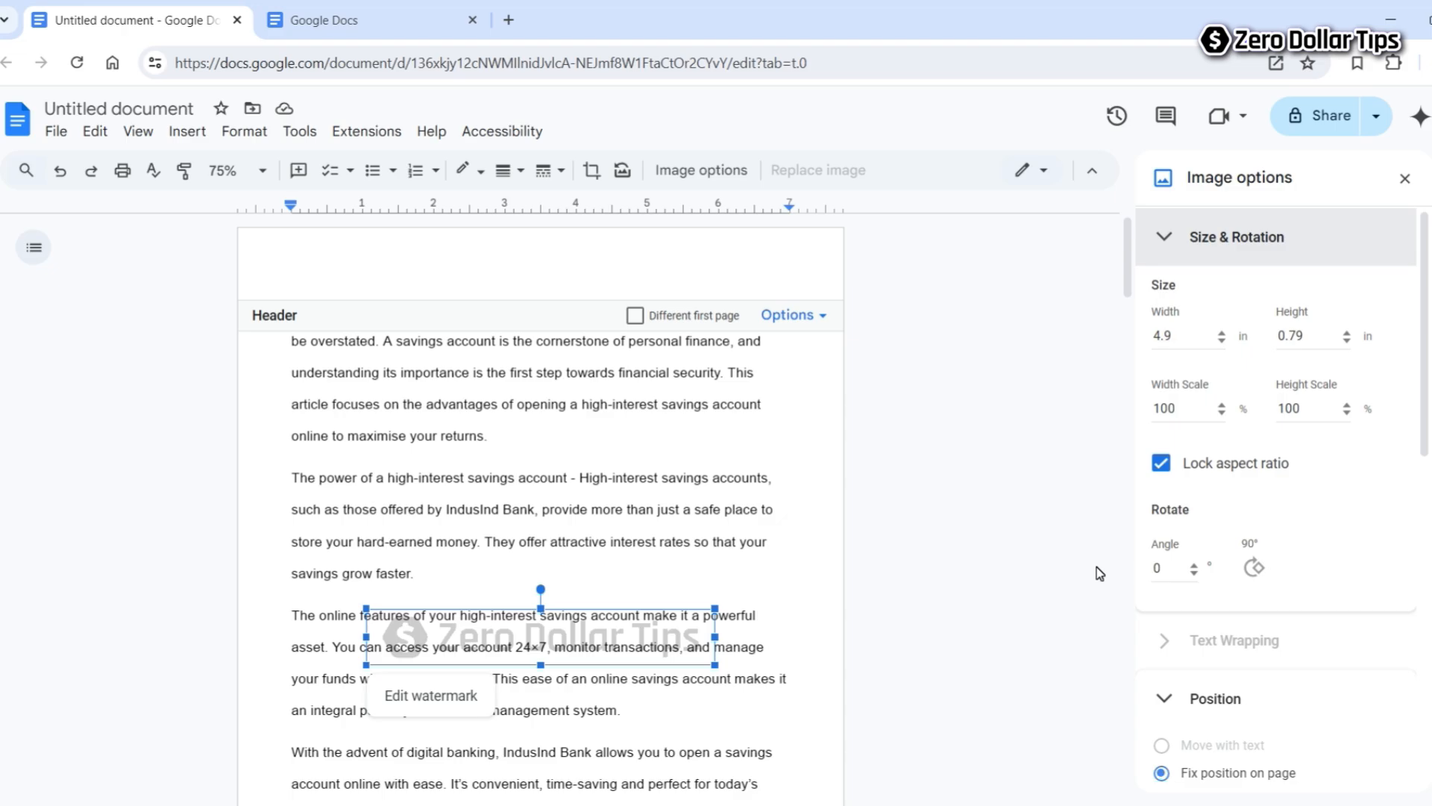
click(1195, 565)
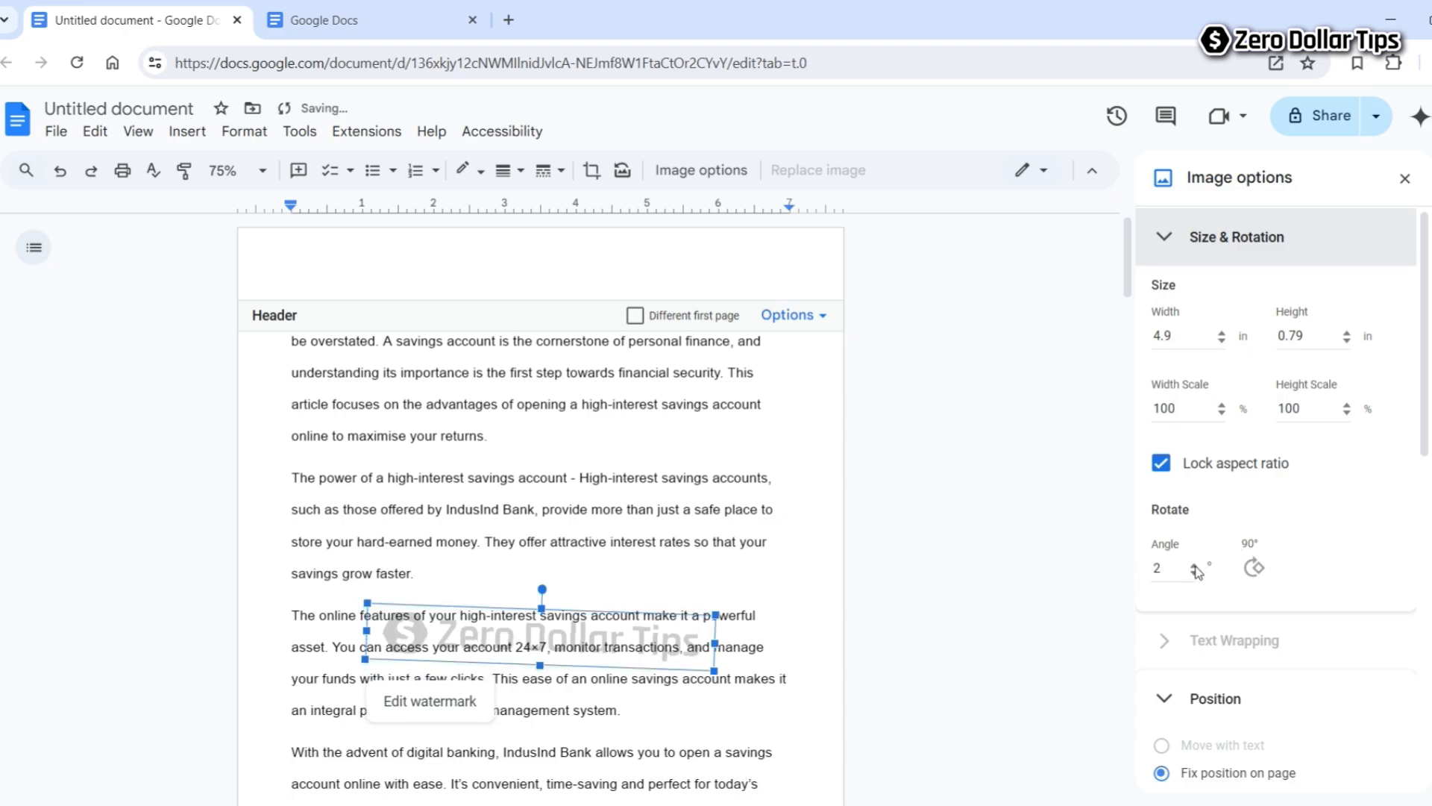
click(1195, 566)
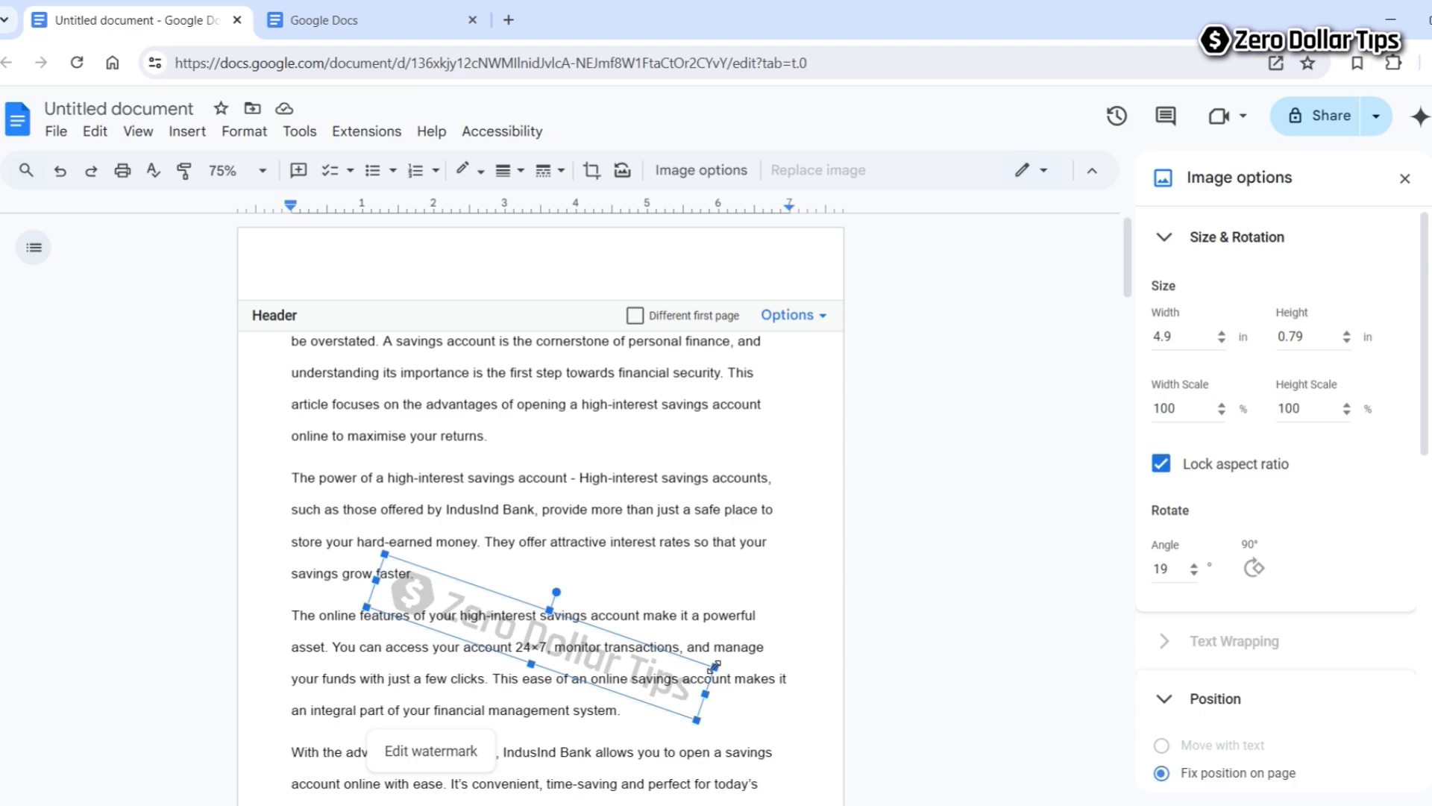
drag(714, 664, 805, 664)
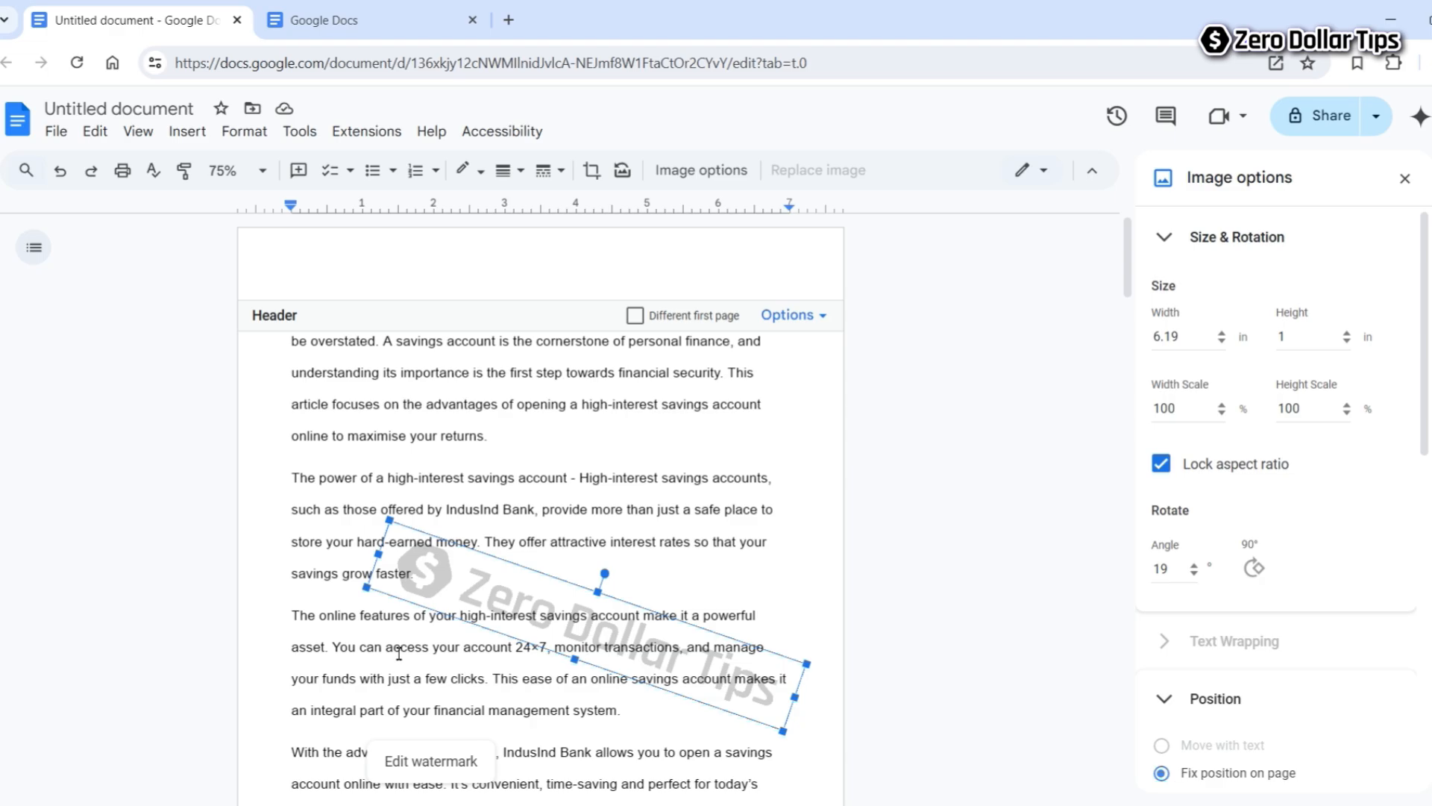
drag(378, 554, 309, 511)
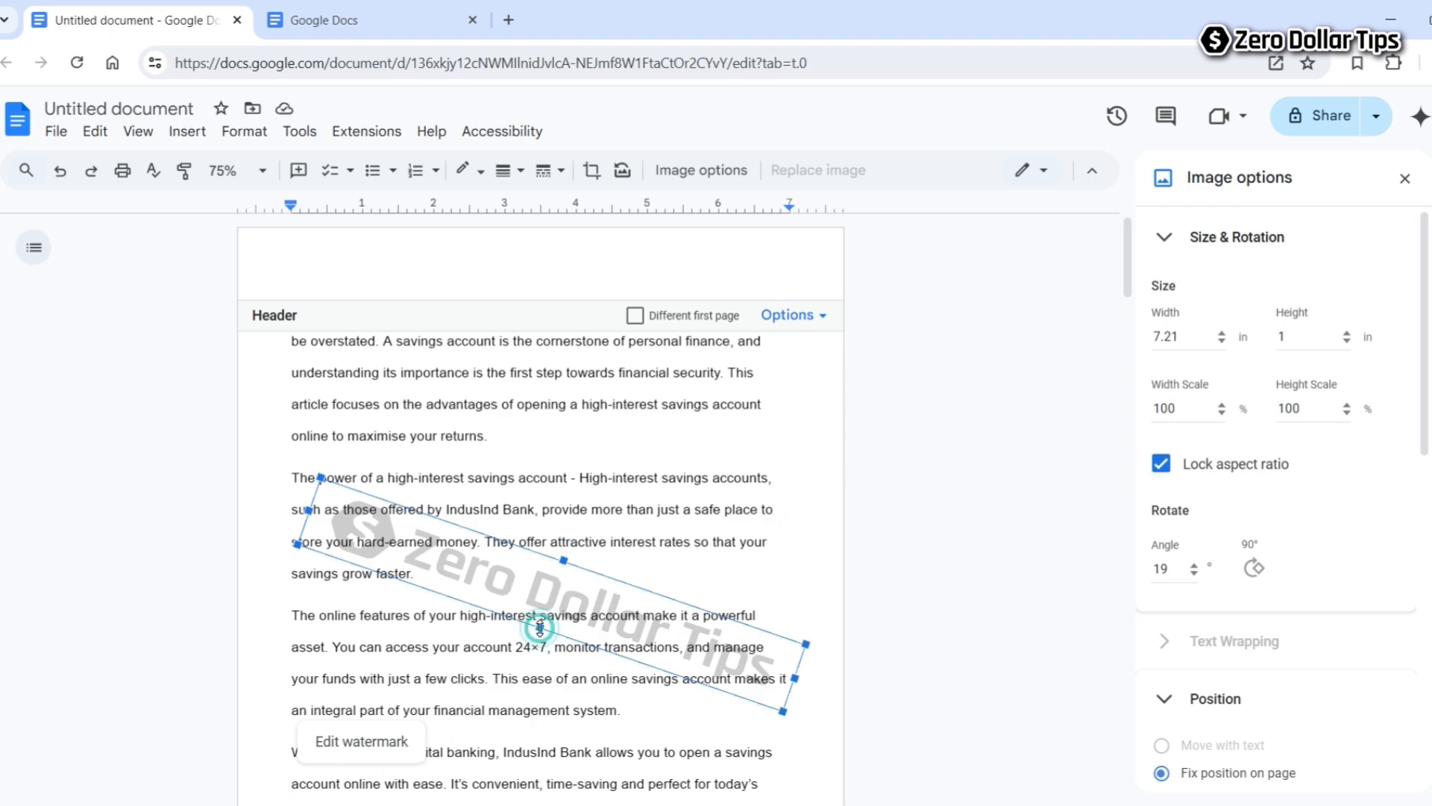
drag(540, 627, 519, 655)
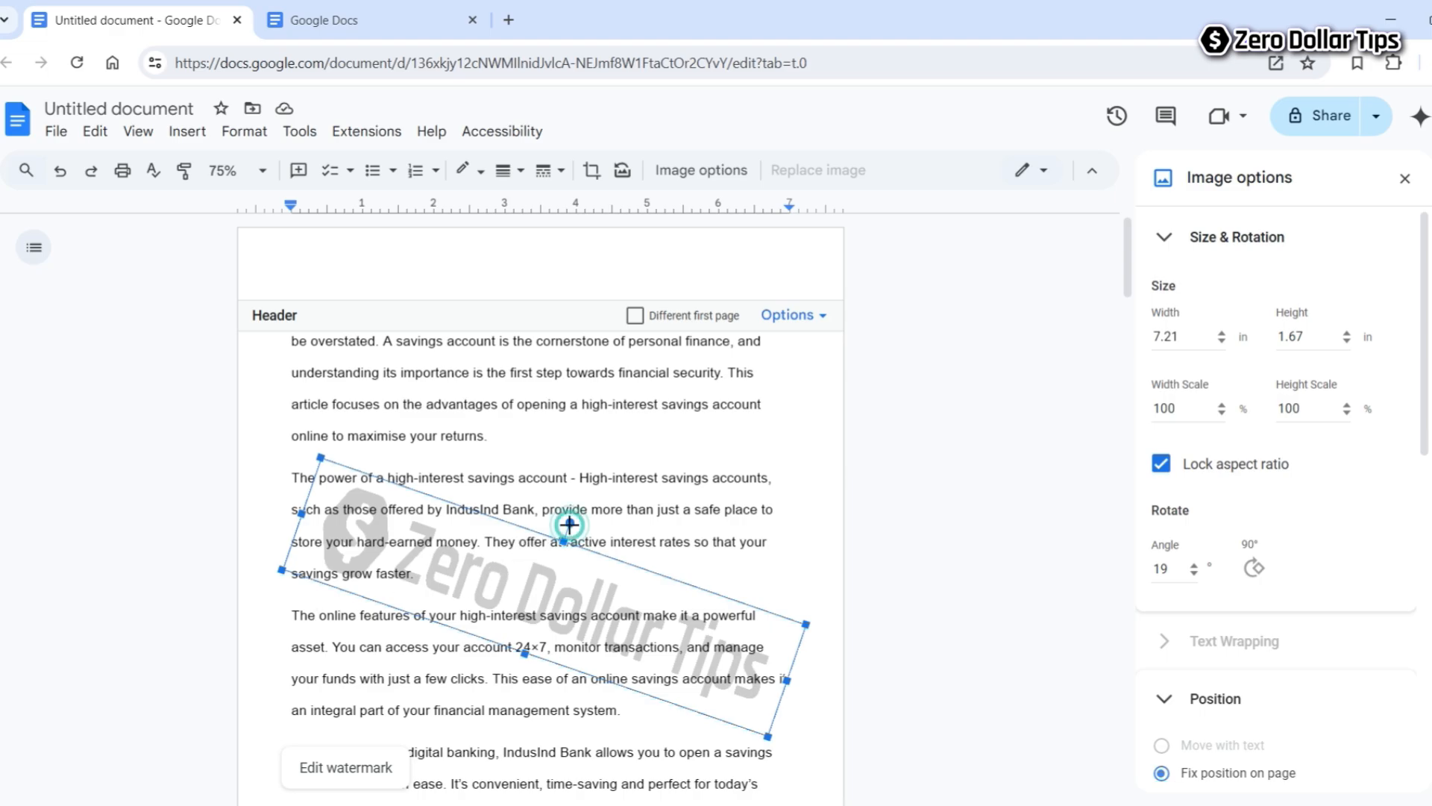
Rotate the watermark so it slopes diagonally upward to the right, and return to editing the body text
drag(569, 519, 461, 445)
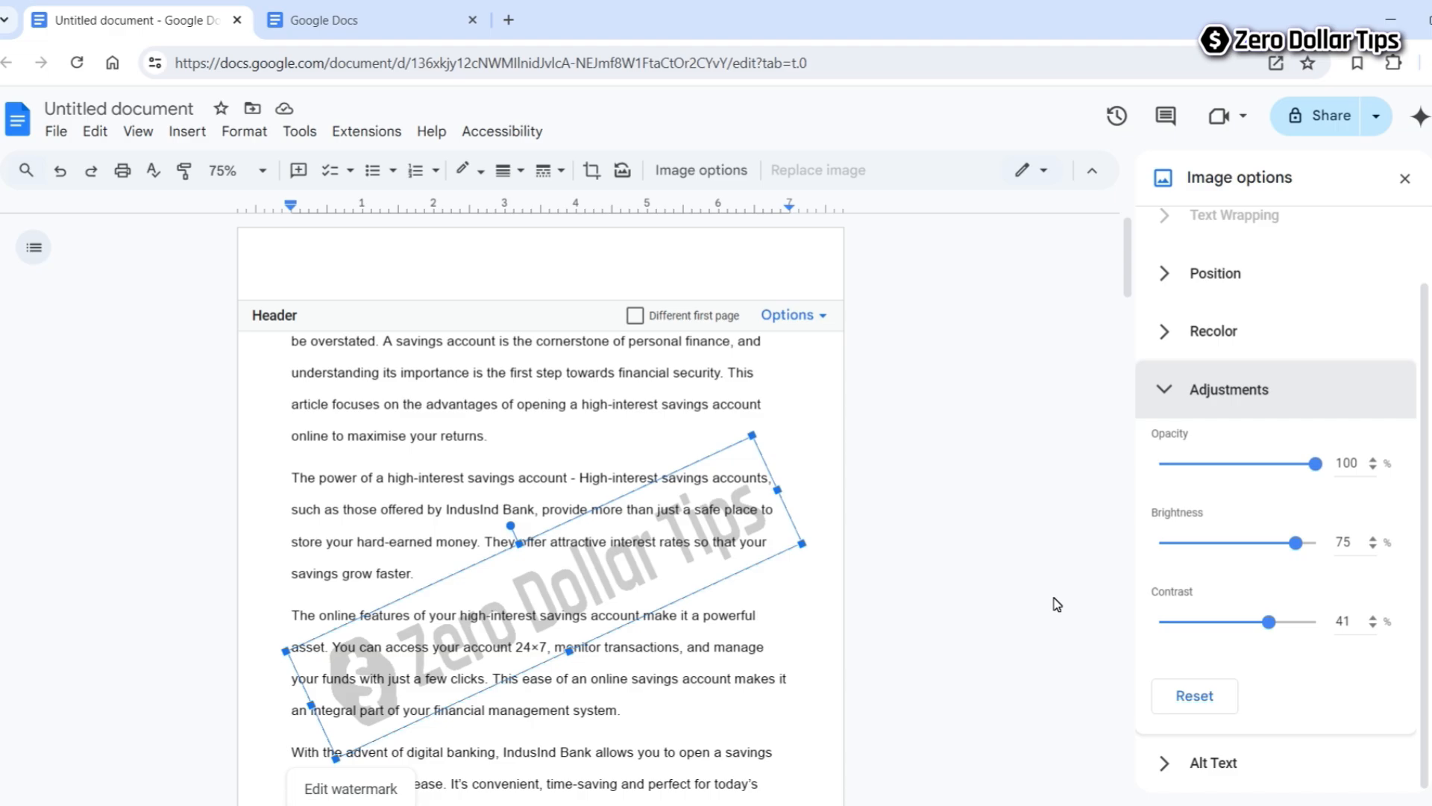
click(1405, 179)
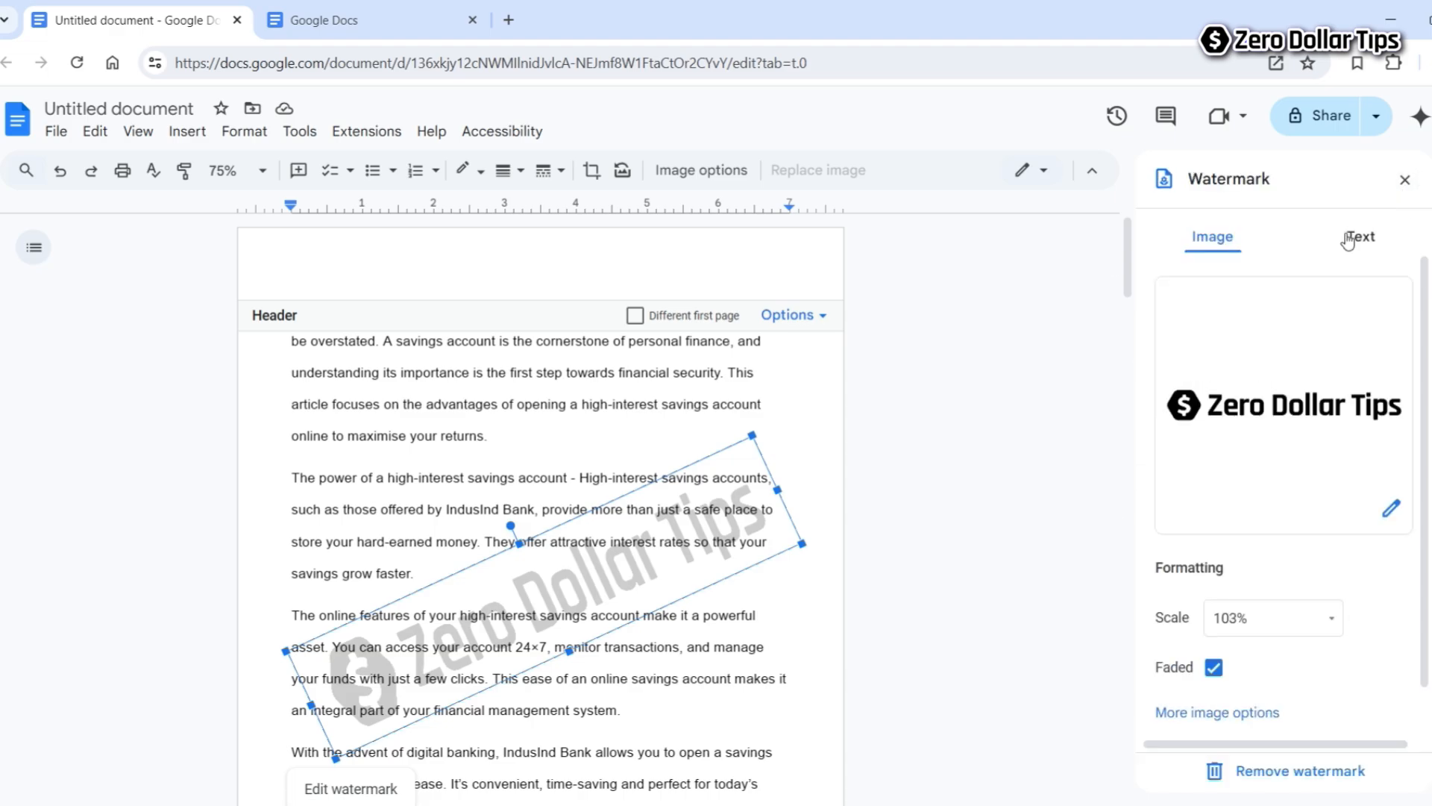
click(1406, 179)
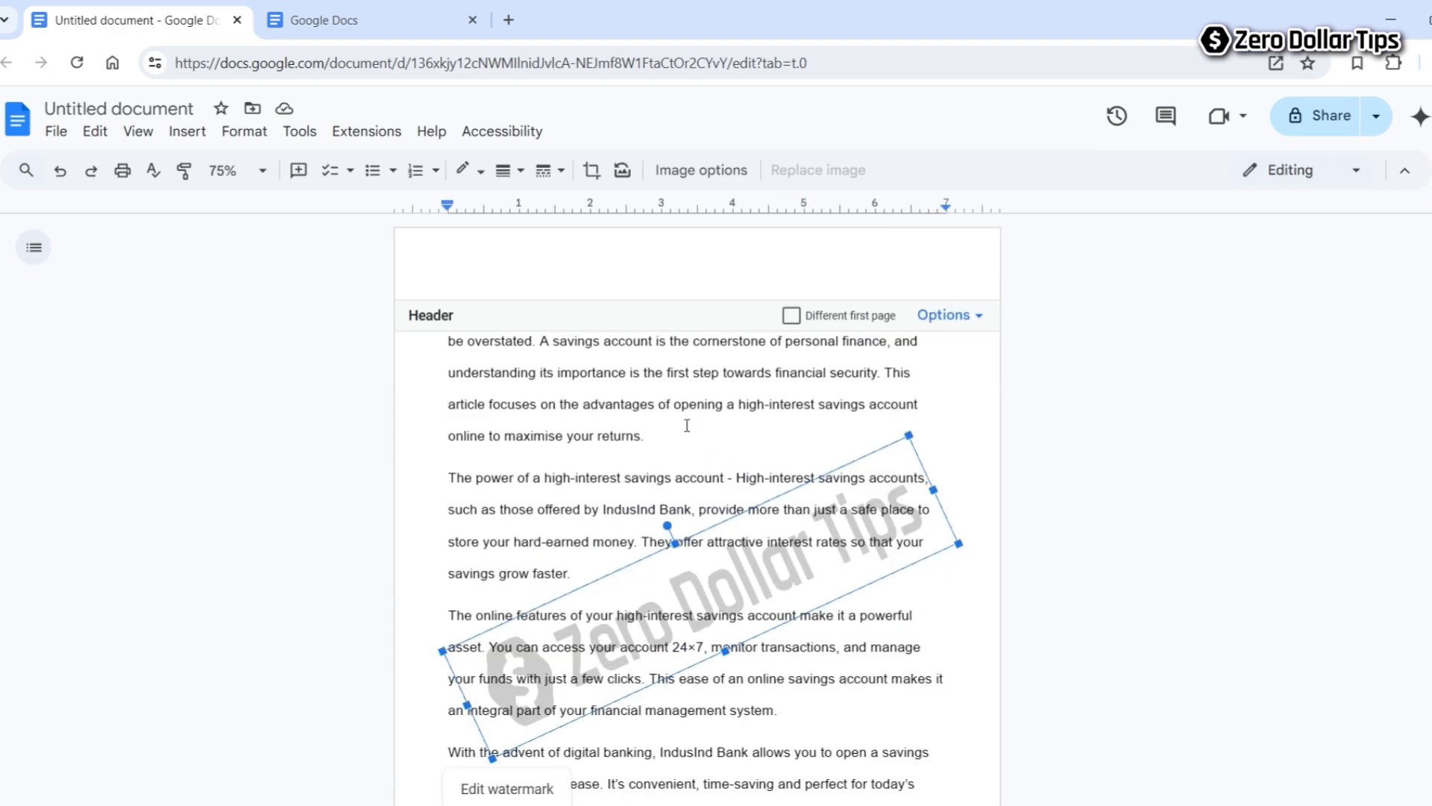
double_click(711, 417)
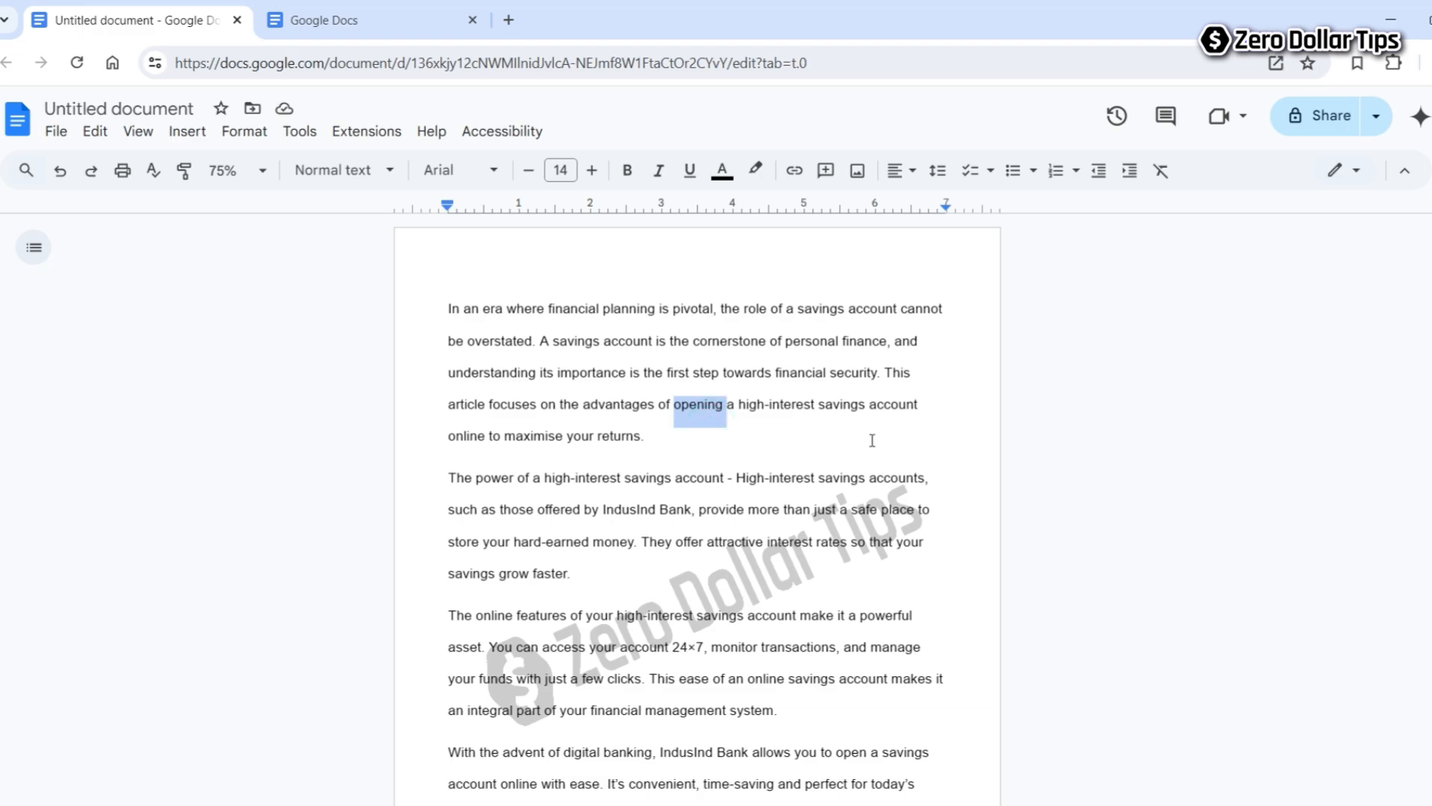
click(802, 442)
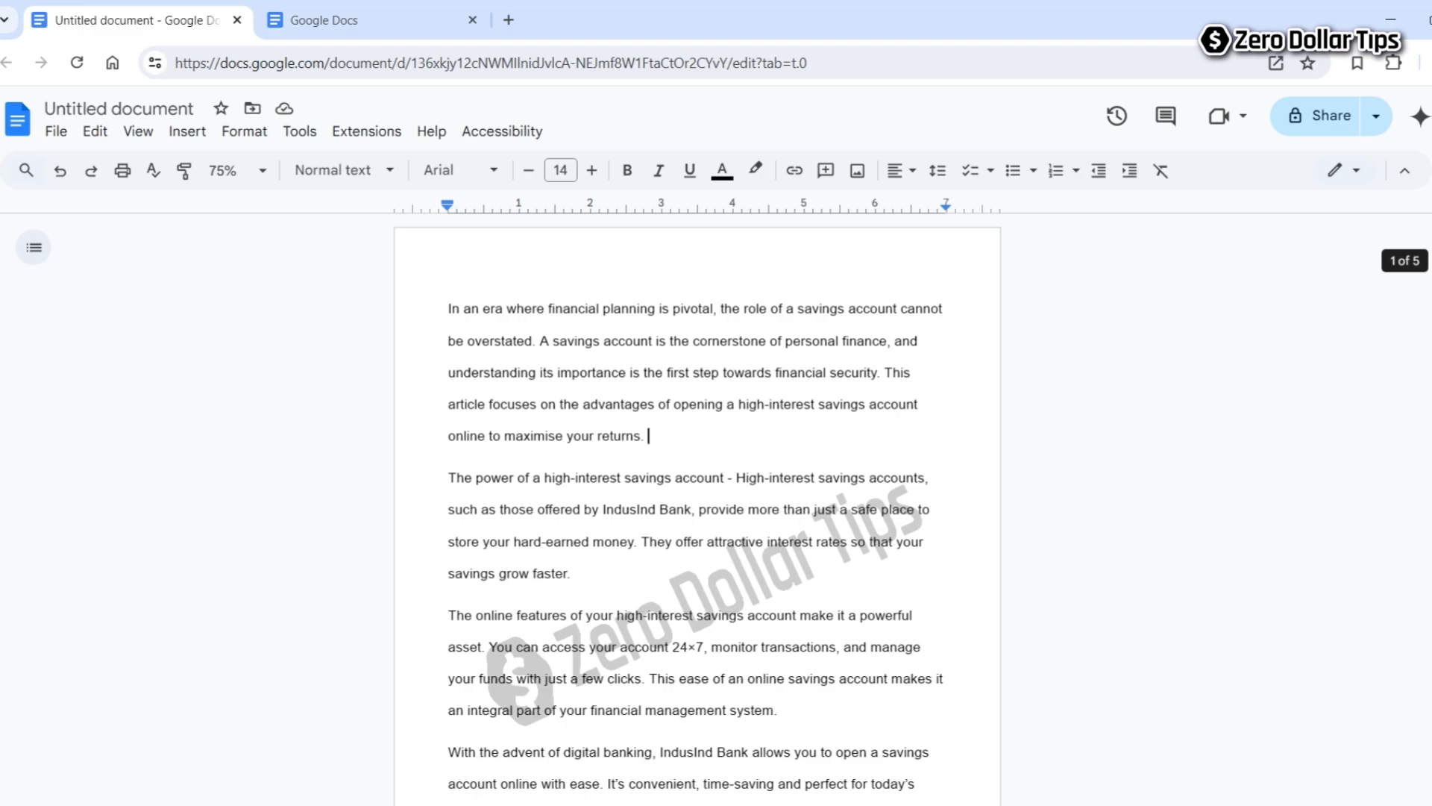
Add blank lines after the concluding paragraph until the document extends to eight pages, and check the watermark on the new pages
drag(1423, 260, 1386, 632)
scroll(1385, 633, down, 10)
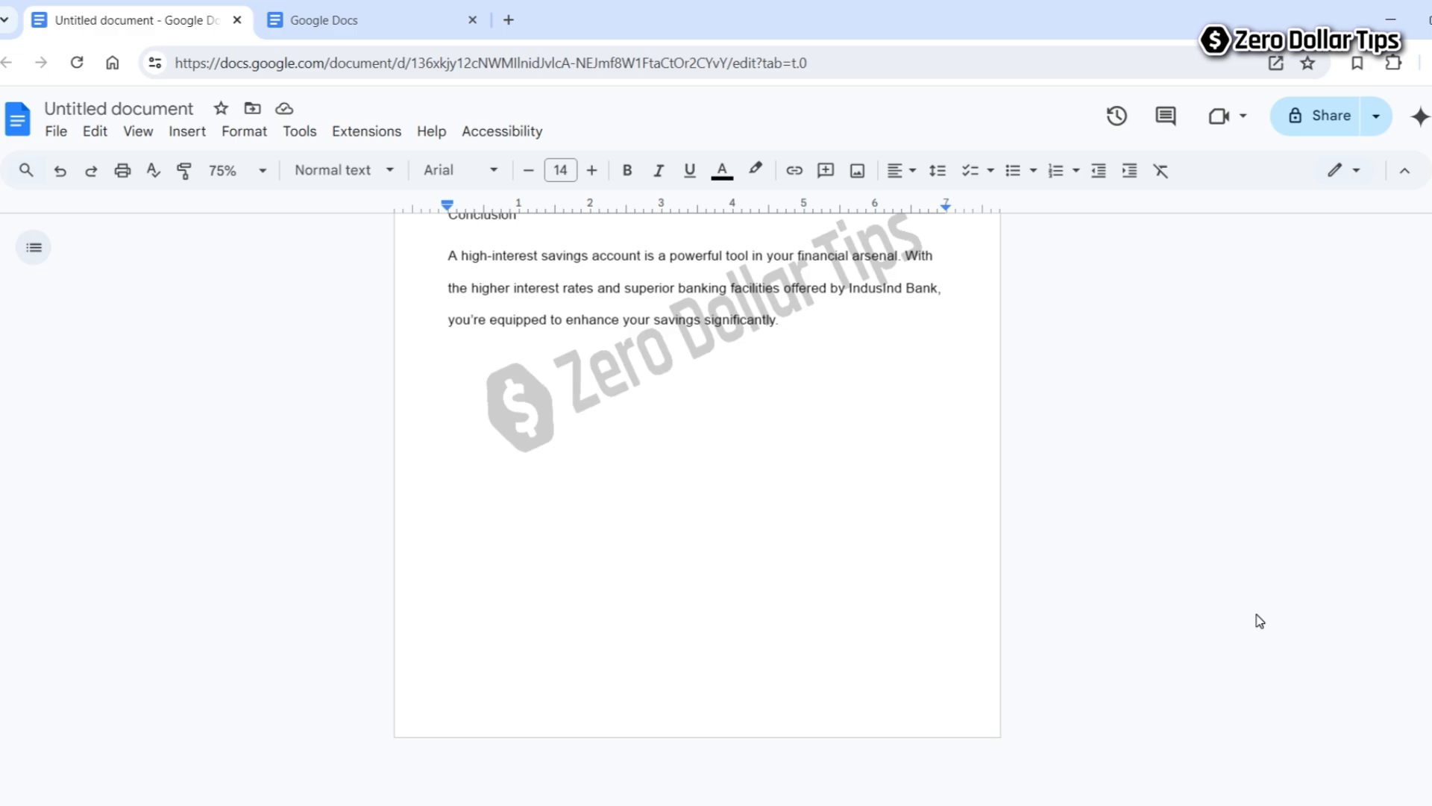
click(812, 319)
key(Return)
key(Return)
key(Return)
key(Return)
key(Return)
key(Return)
key(Return)
key(Return)
key(Return)
key(Return)
key(Return)
key(Return)
key(Return)
key(Return)
key(Return)
key(Return)
scroll(806, 316, down, 6)
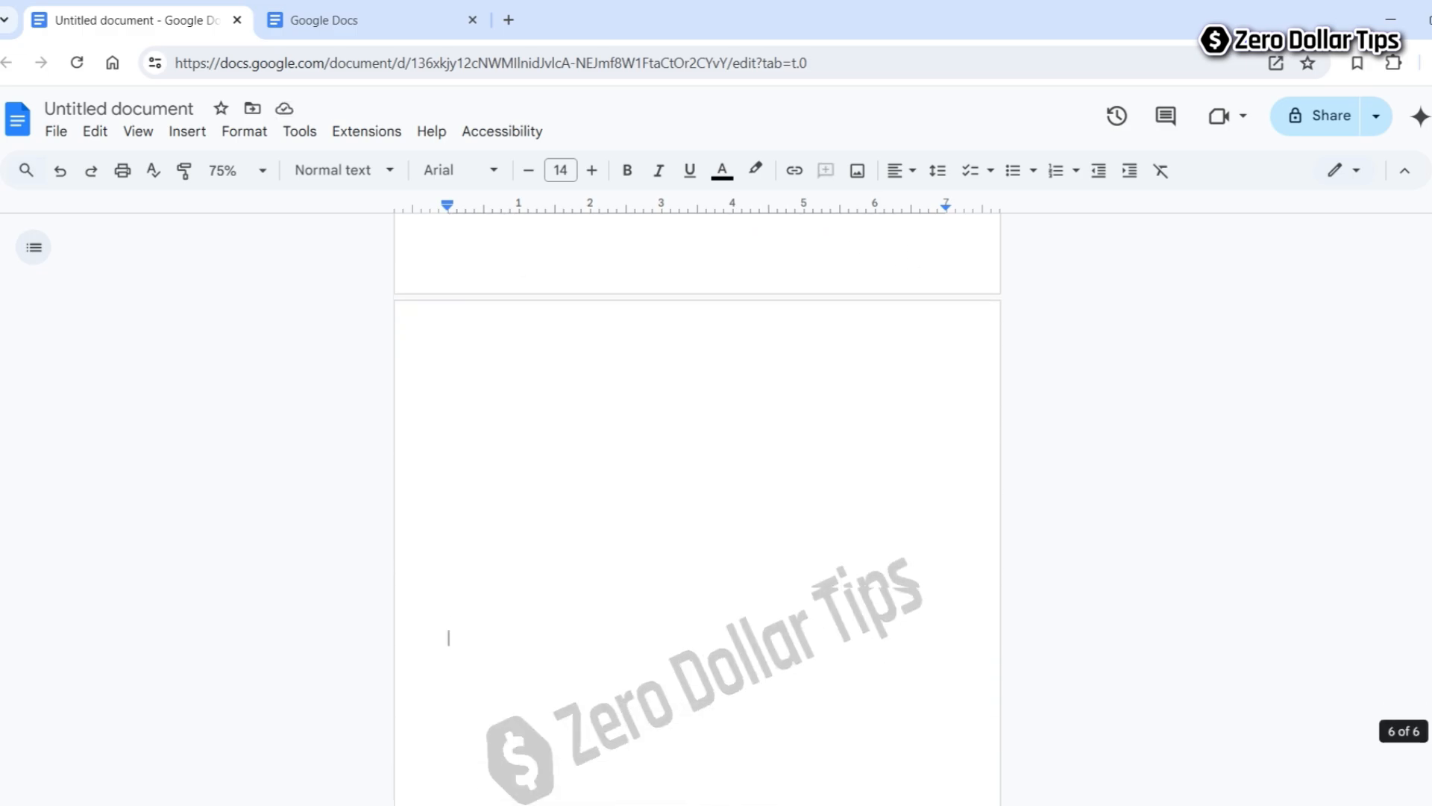
key(Return)
key(Return)
key(Return)
key(Return)
key(Return)
key(Return)
key(Return)
key(Return)
key(Return)
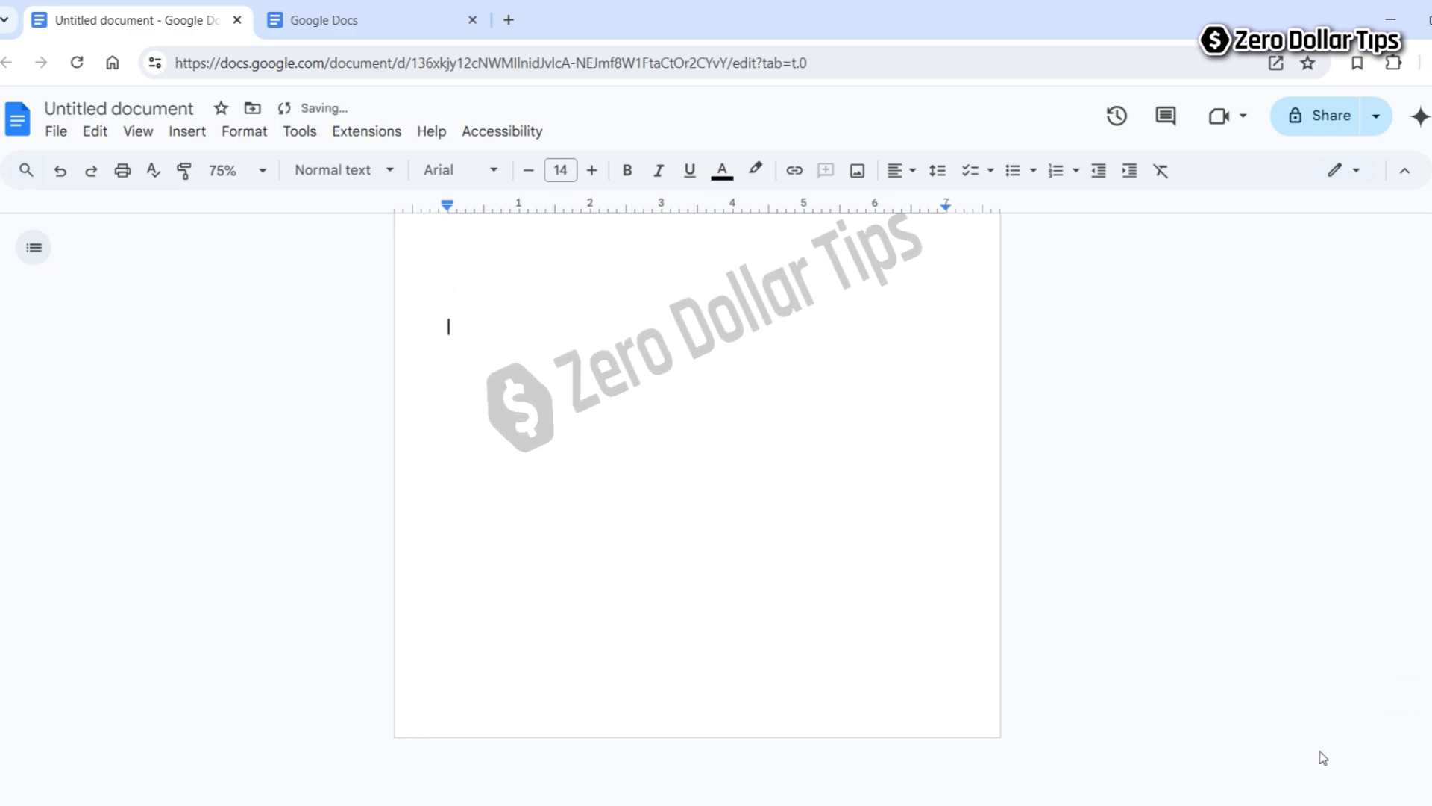
scroll(1384, 306, up, 20)
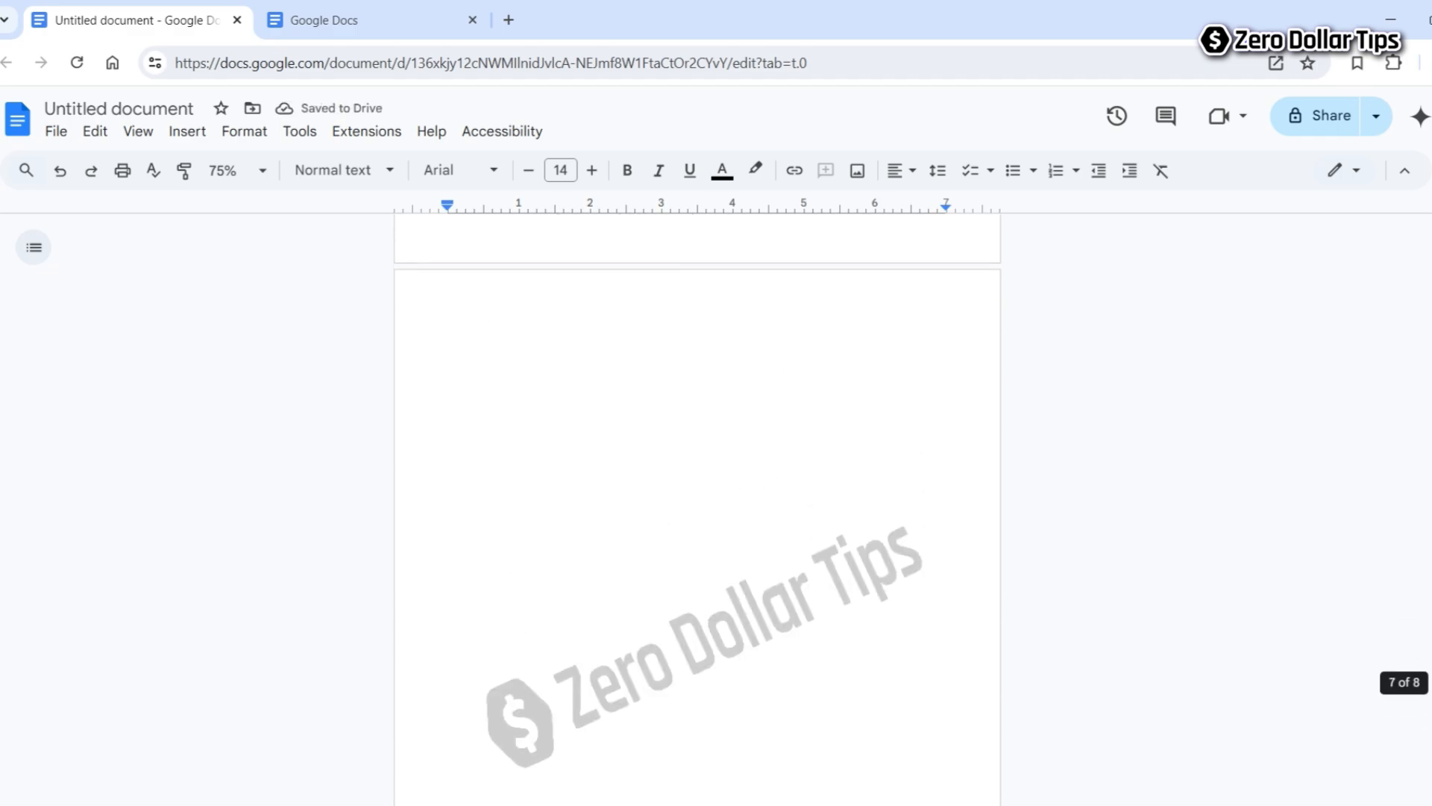